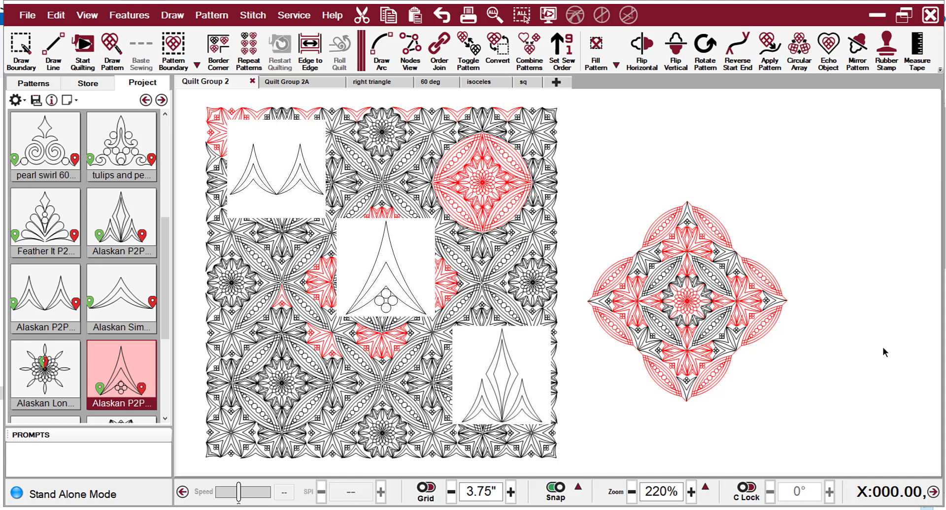
# Step: Switch to the Quilt Group 2A layout with the red blocks and the Alaskan P2P pattern
pyautogui.click(290, 81)
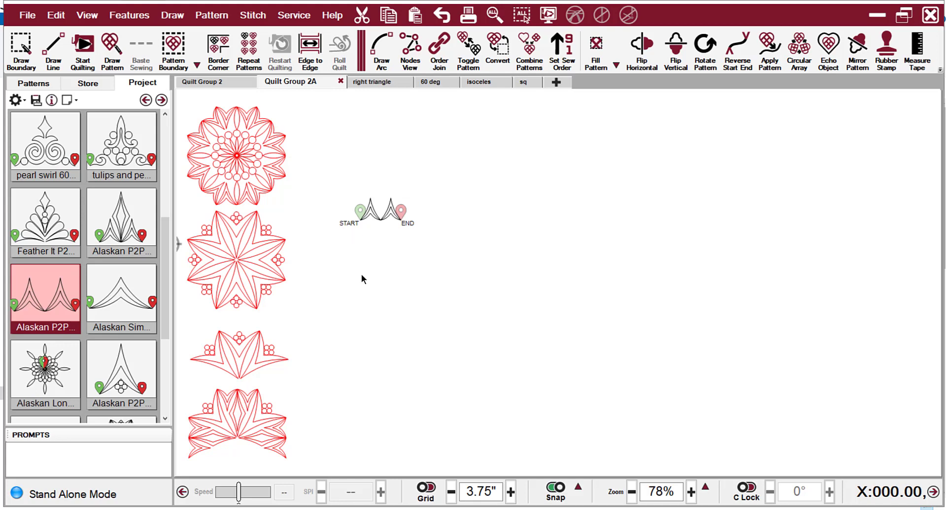
# Step: Select the small Alaskan P2P pattern and preview a Circular Array of 8 copies at -45°
pyautogui.click(392, 213)
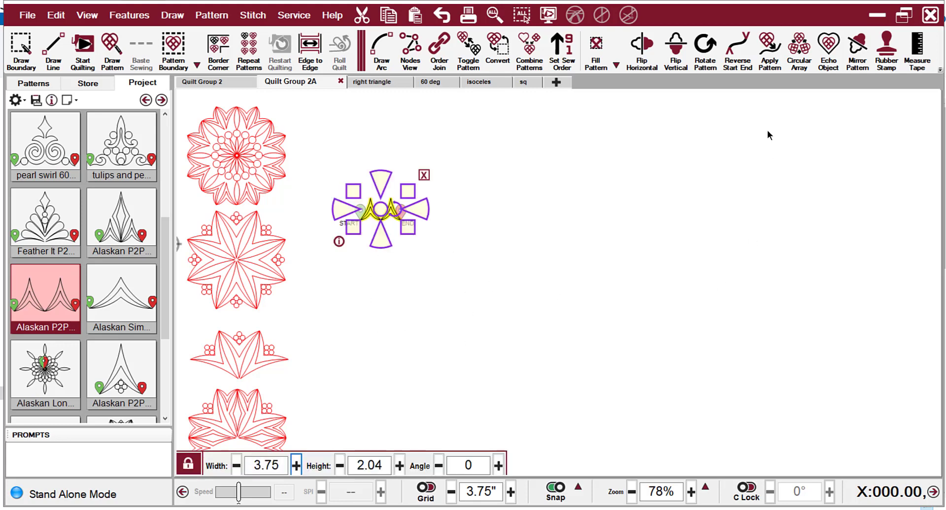
pyautogui.click(798, 53)
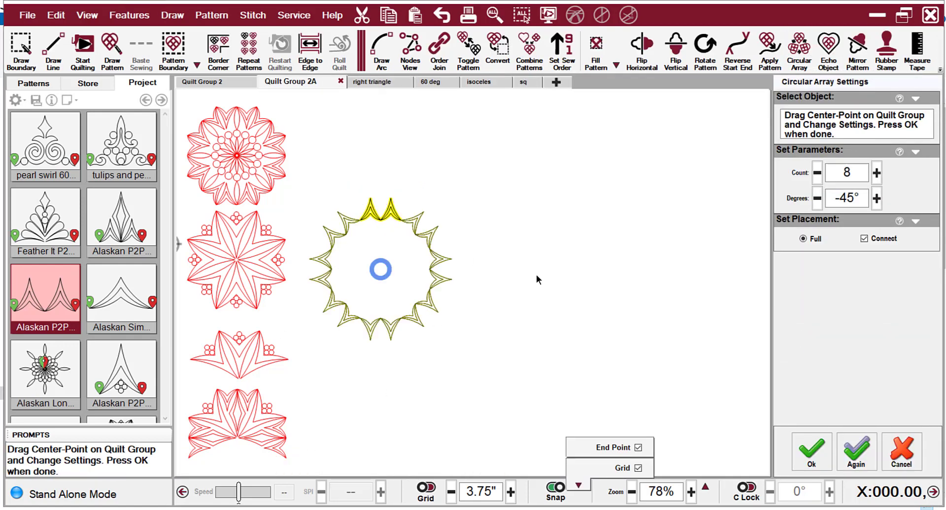
pyautogui.click(850, 175)
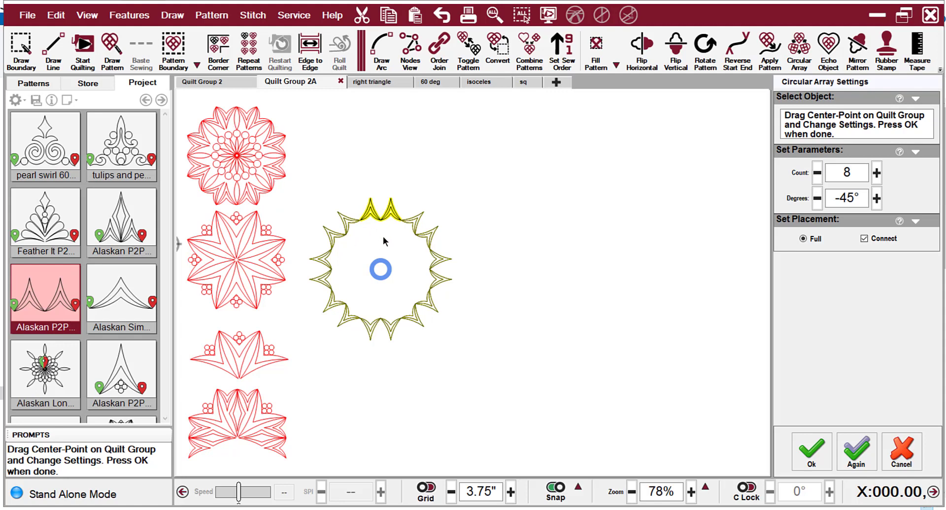
# Step: Cancel the array and flip the small Alaskan pattern vertically
pyautogui.click(907, 456)
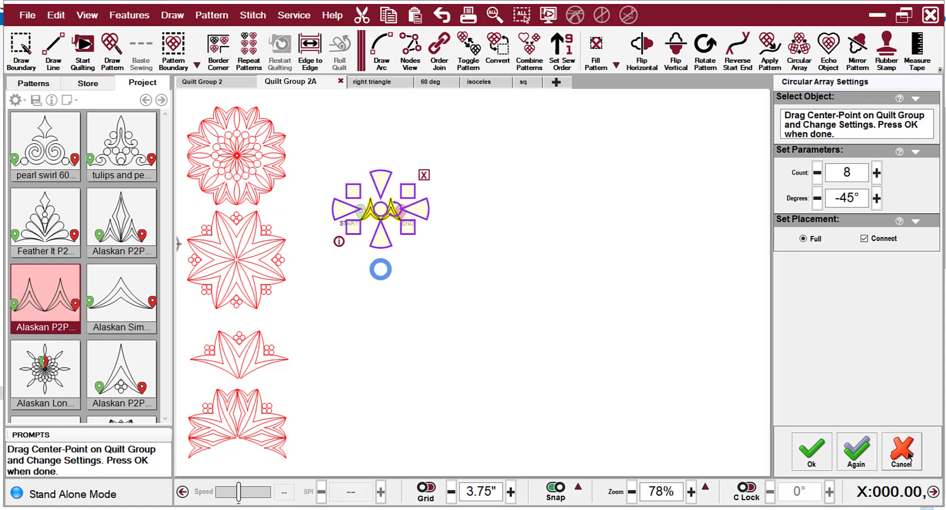
pyautogui.scroll(-1, 855, 299)
pyautogui.scroll(5, 409, 251)
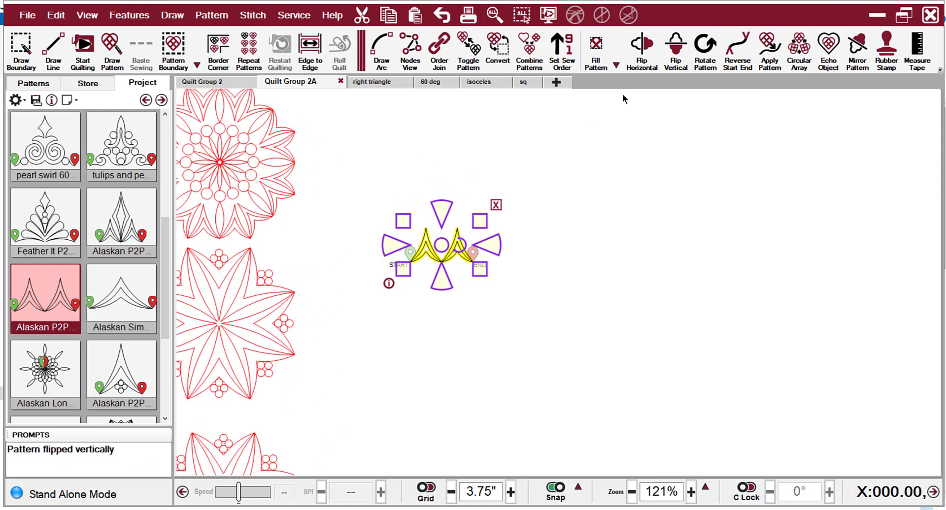
pyautogui.click(679, 62)
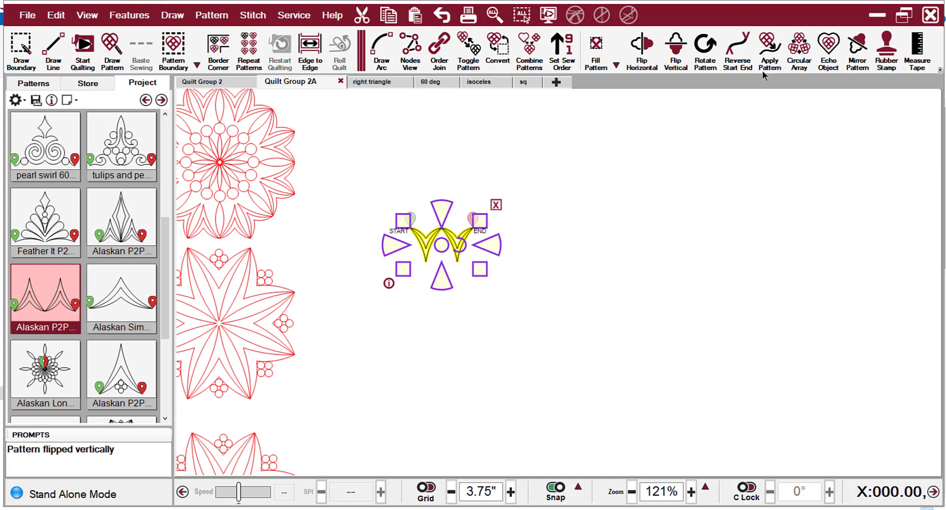
# Step: Apply the 8-copy circular array so the flipped motifs form a connected ring
pyautogui.click(799, 50)
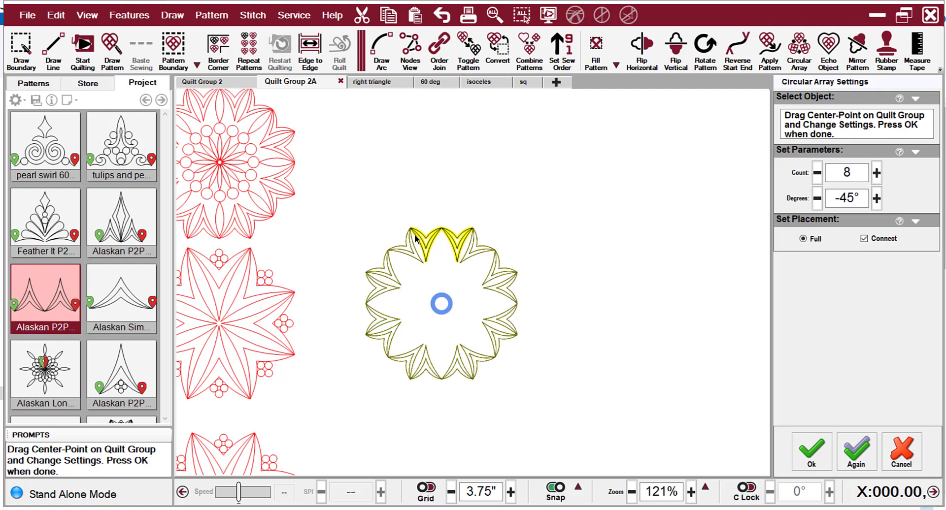
pyautogui.click(810, 457)
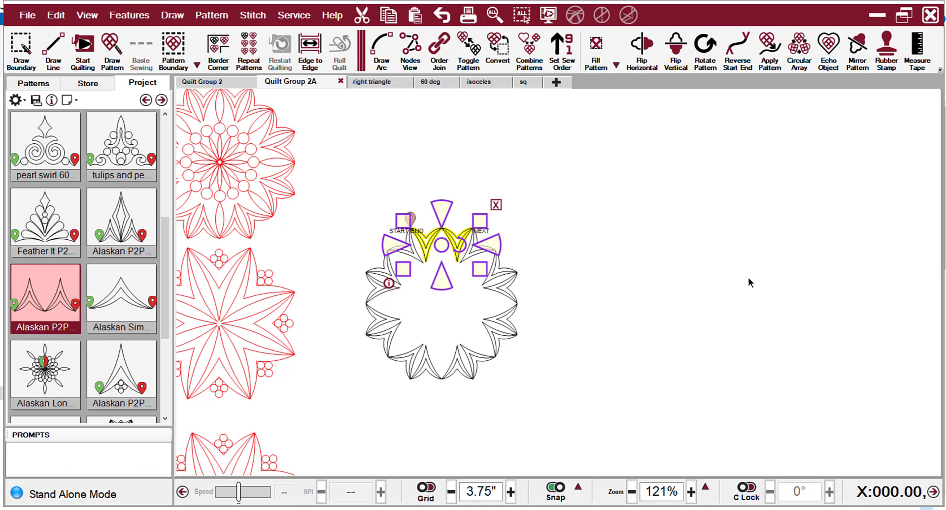
pyautogui.scroll(-1, 733, 275)
pyautogui.scroll(1, 389, 349)
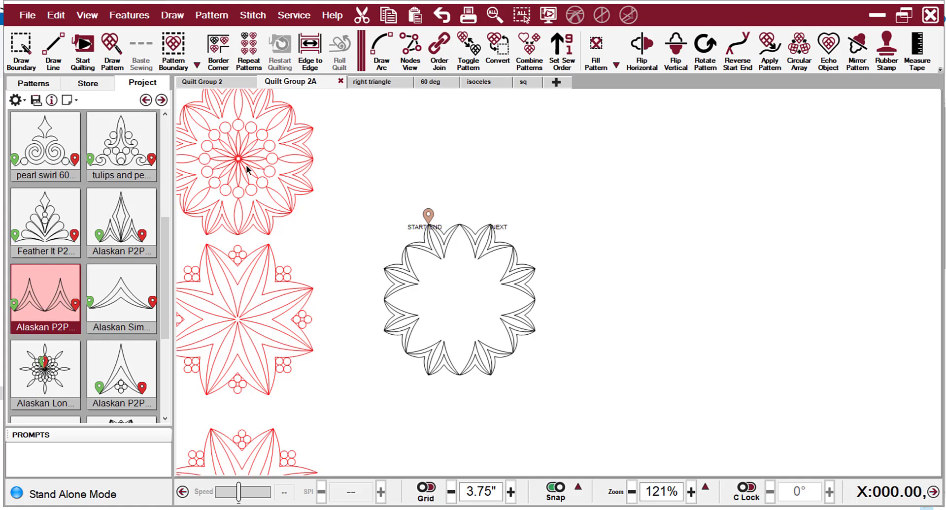
# Step: Drop Alaskan Lonestar Center Pearls into the ring, then delete the black ring design
pyautogui.moveTo(36, 378); pyautogui.dragTo(462, 300)
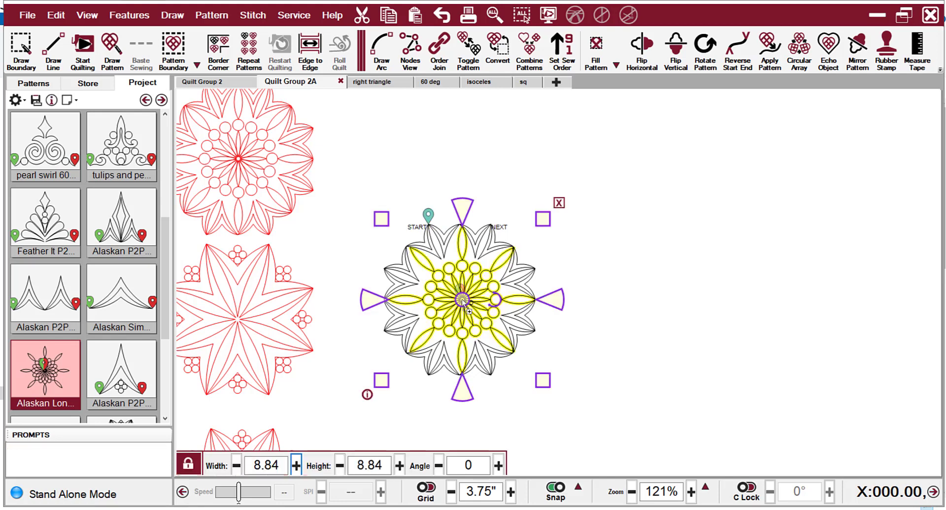
pyautogui.scroll(-1, 605, 213)
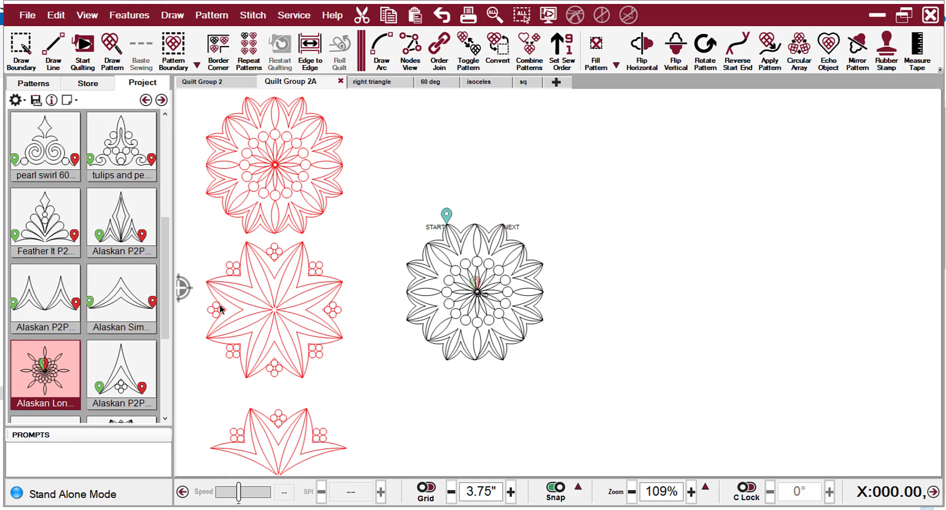
pyautogui.click(278, 315)
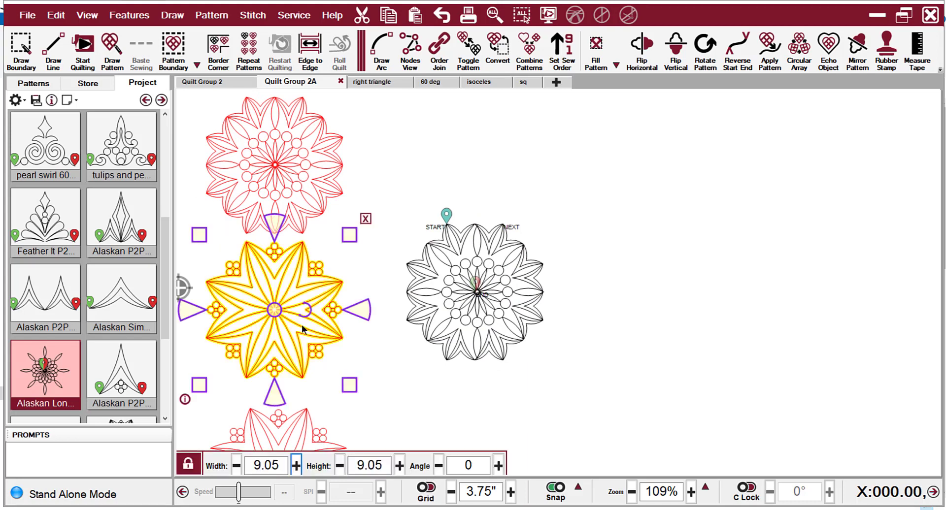
pyautogui.moveTo(564, 383); pyautogui.dragTo(398, 188)
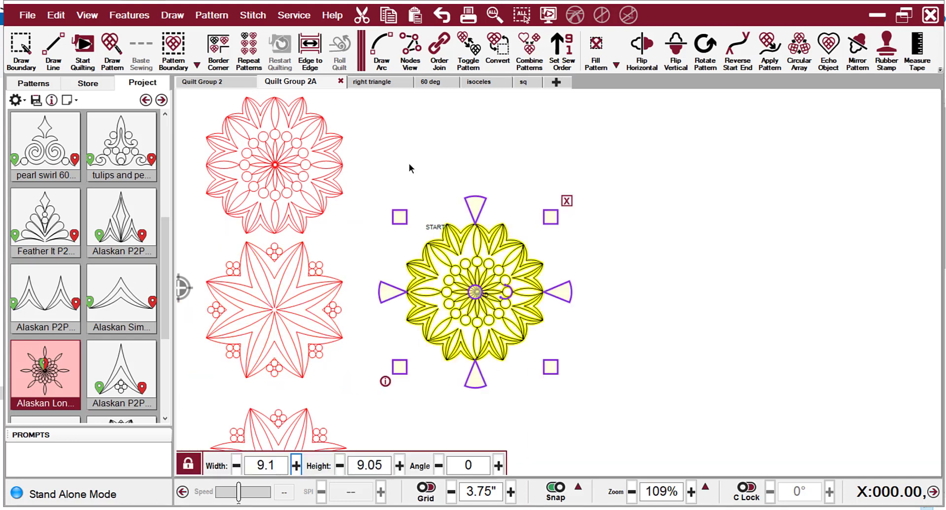
pyautogui.press('Delete')
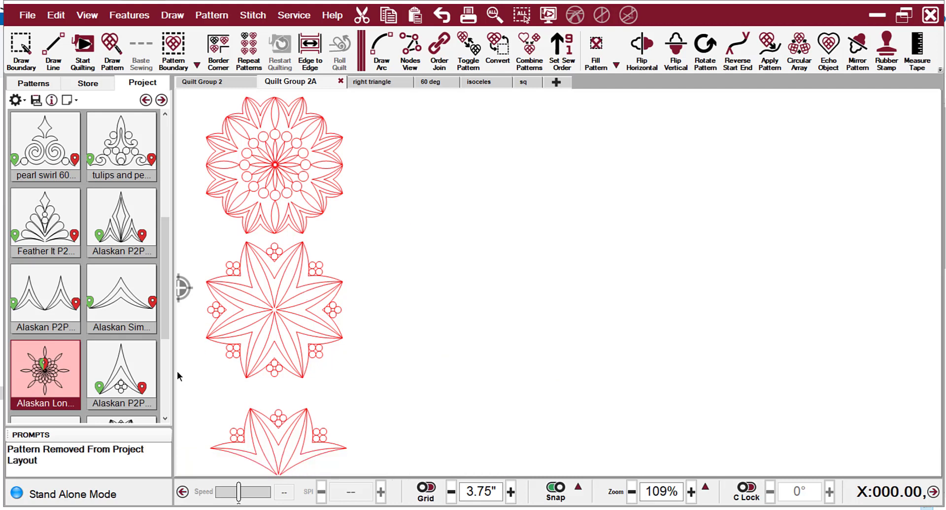
# Step: Place the pearl-tipped Alaskan P2P pattern, flip it, and array it into an 8-copy black star
pyautogui.moveTo(125, 377); pyautogui.dragTo(597, 299)
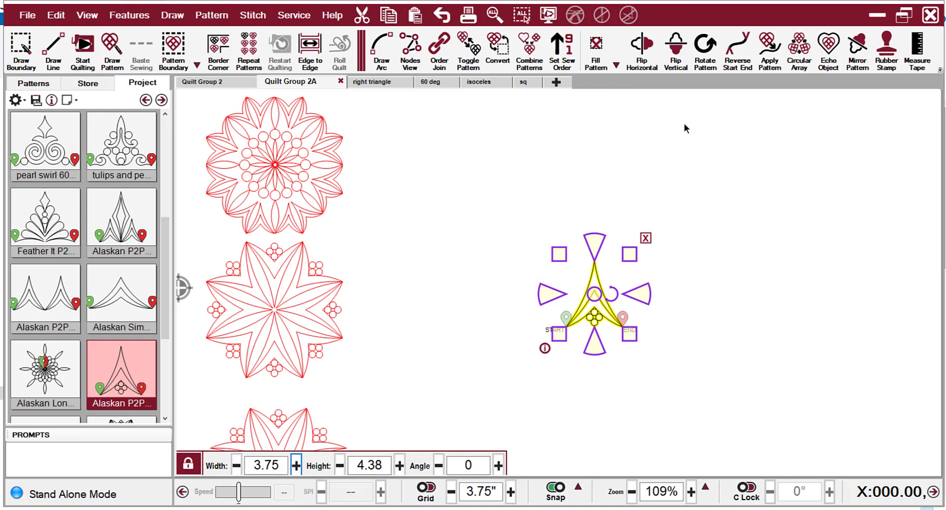
pyautogui.click(680, 57)
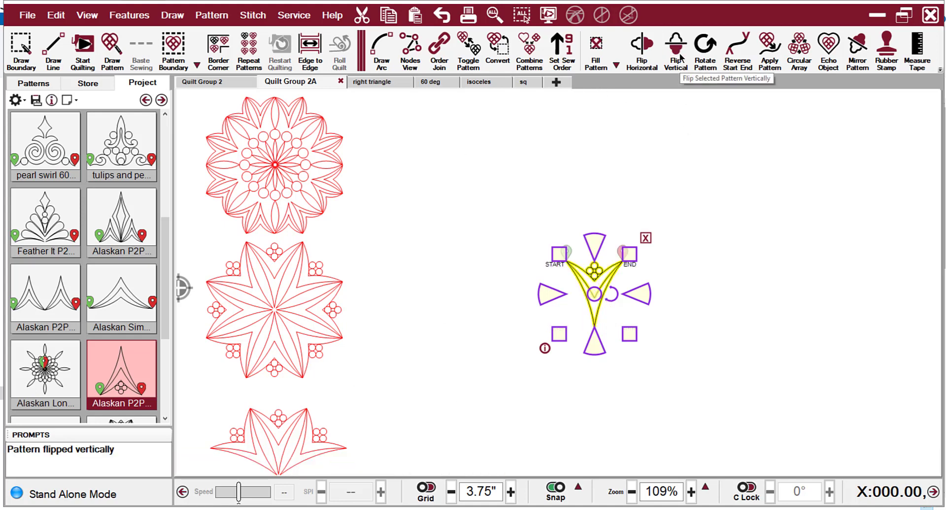
pyautogui.click(806, 54)
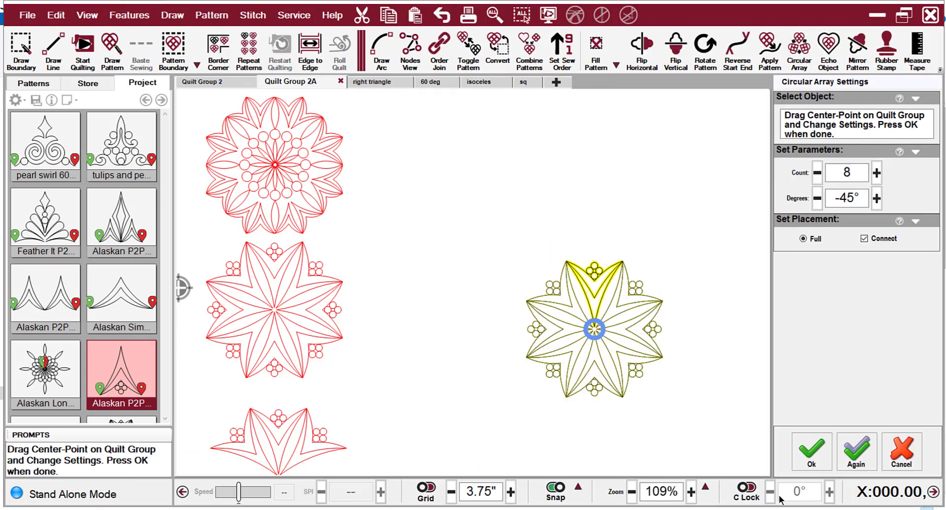
pyautogui.click(802, 444)
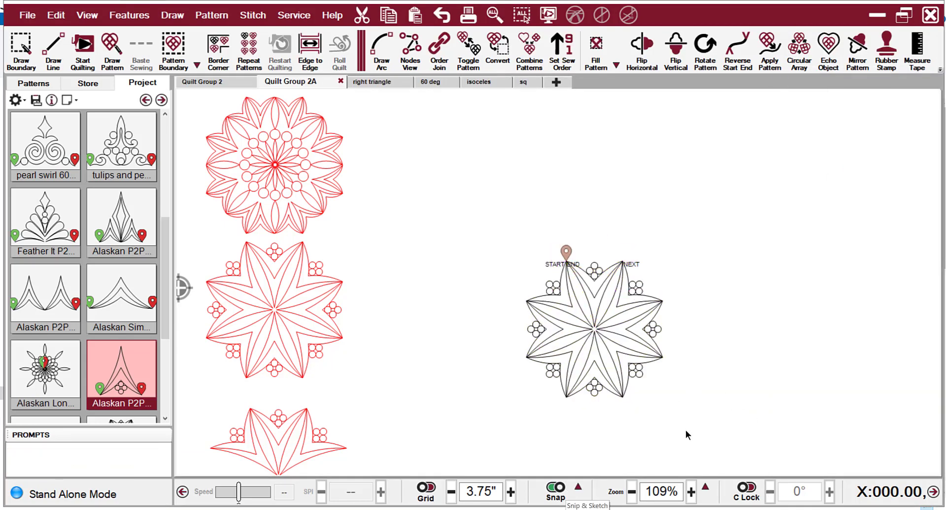
pyautogui.moveTo(687, 435); pyautogui.dragTo(512, 276)
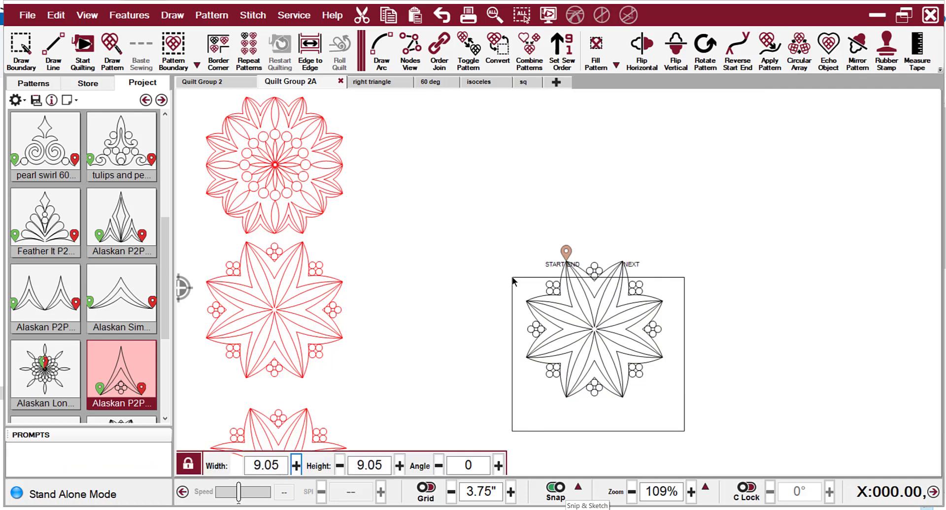
pyautogui.rightClick(605, 358)
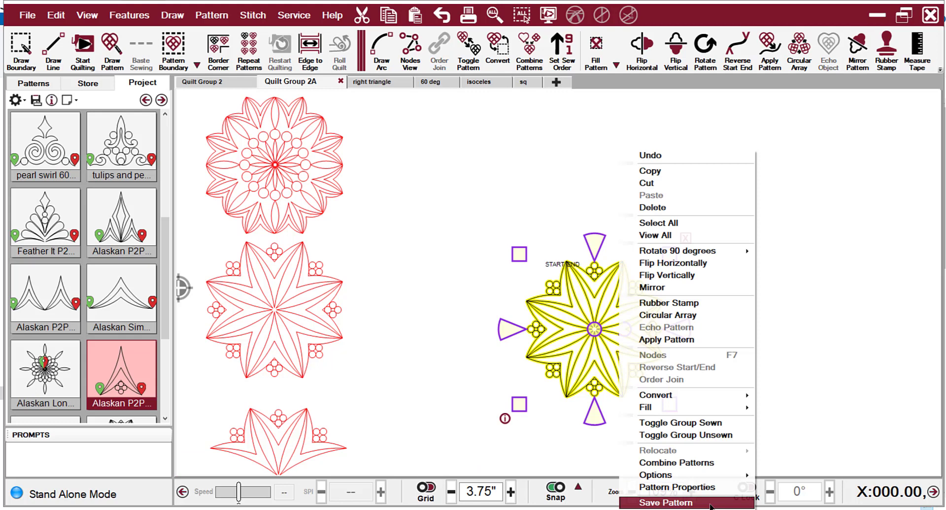
# Step: Delete the bottom half of the eight-point star
pyautogui.click(457, 320)
pyautogui.scroll(-3, 373, 441)
pyautogui.scroll(3, 266, 420)
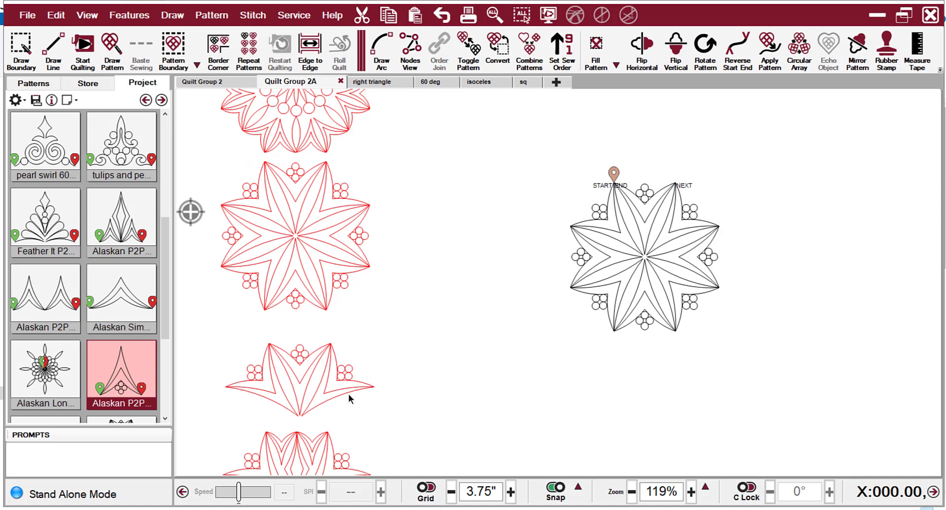
pyautogui.moveTo(736, 344); pyautogui.dragTo(569, 281)
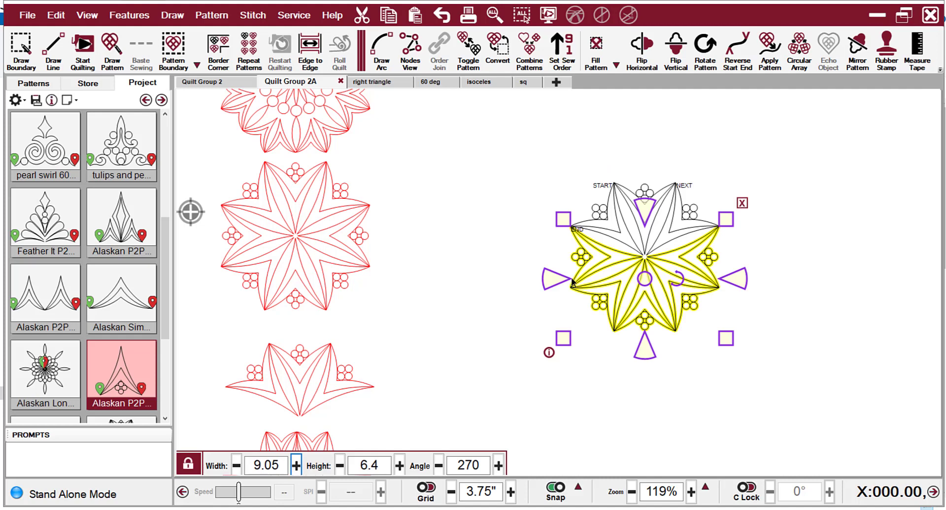
pyautogui.press('Delete')
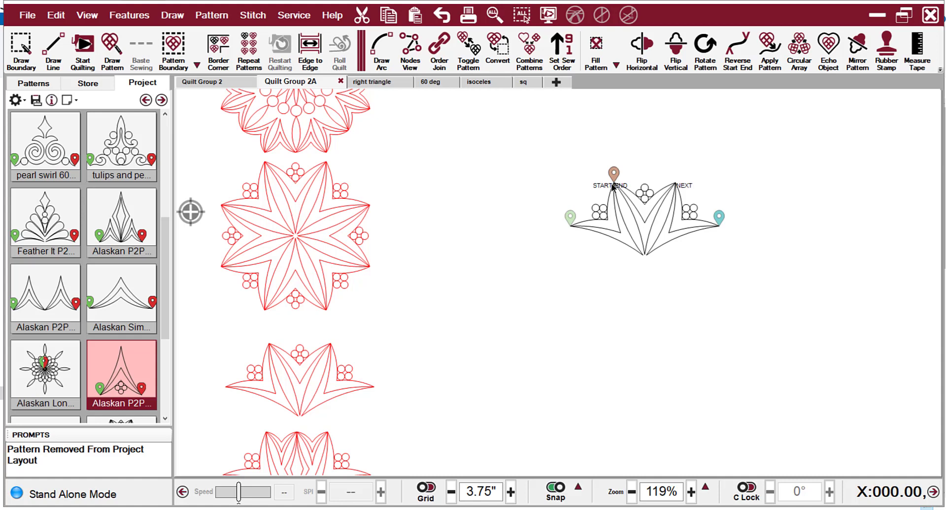
# Step: Rotate the centre petal 45°, Order Join the pieces, then delete the trial arrangement
pyautogui.click(646, 216)
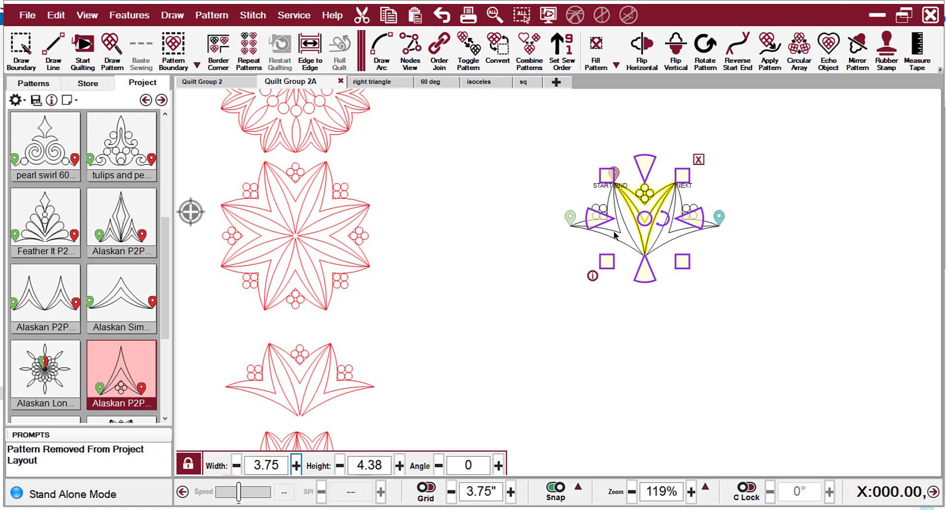
pyautogui.press('r')
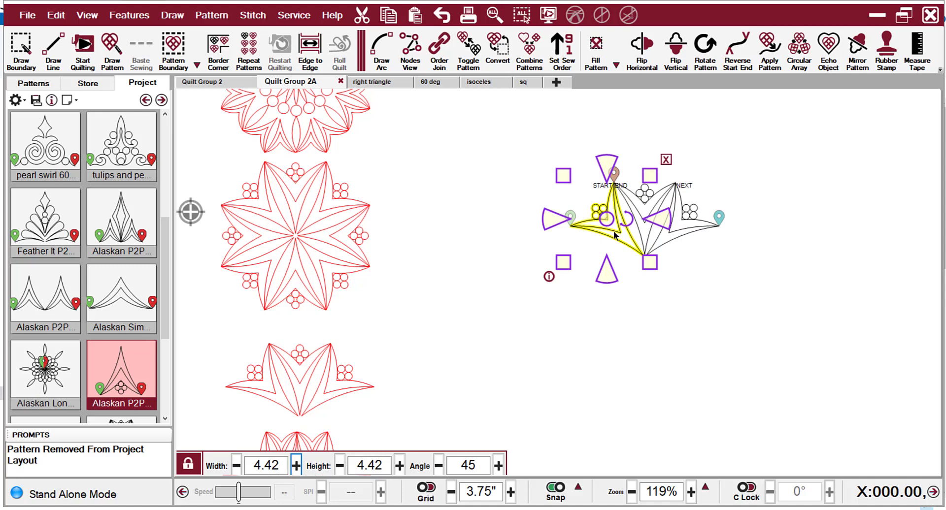
pyautogui.click(436, 53)
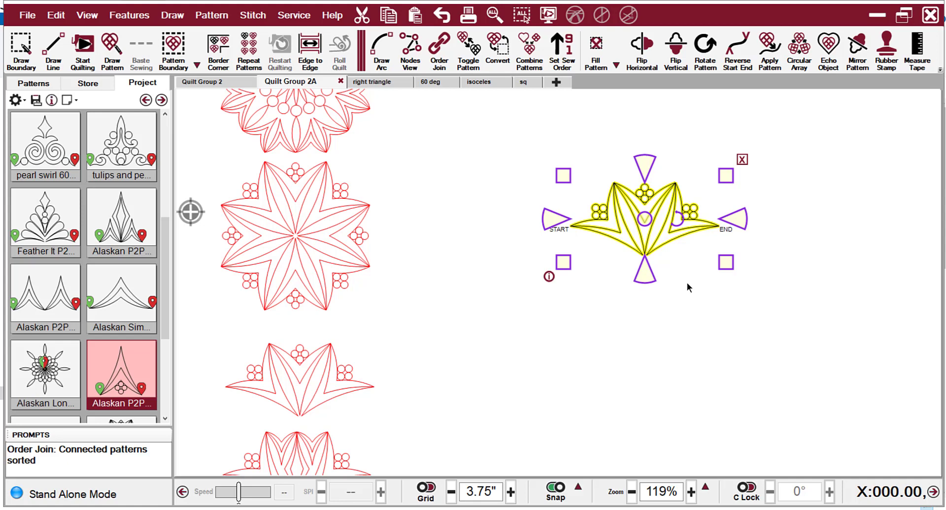
pyautogui.press('Delete')
# Step: Place a vertically flipped Alaskan P2P pattern, array 8 copies into a star, and select its bottom half
pyautogui.scroll(-2, 403, 164)
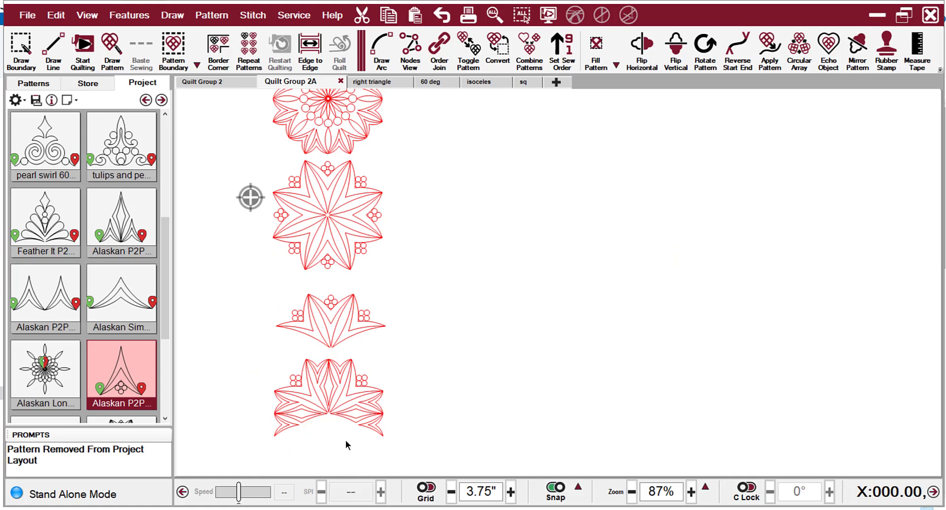
pyautogui.scroll(3, 346, 445)
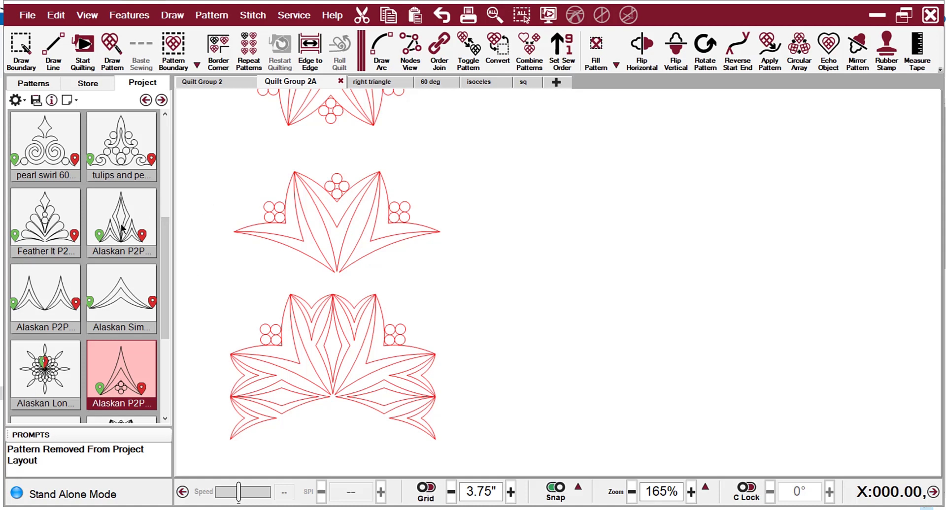
pyautogui.moveTo(124, 224); pyautogui.dragTo(707, 210)
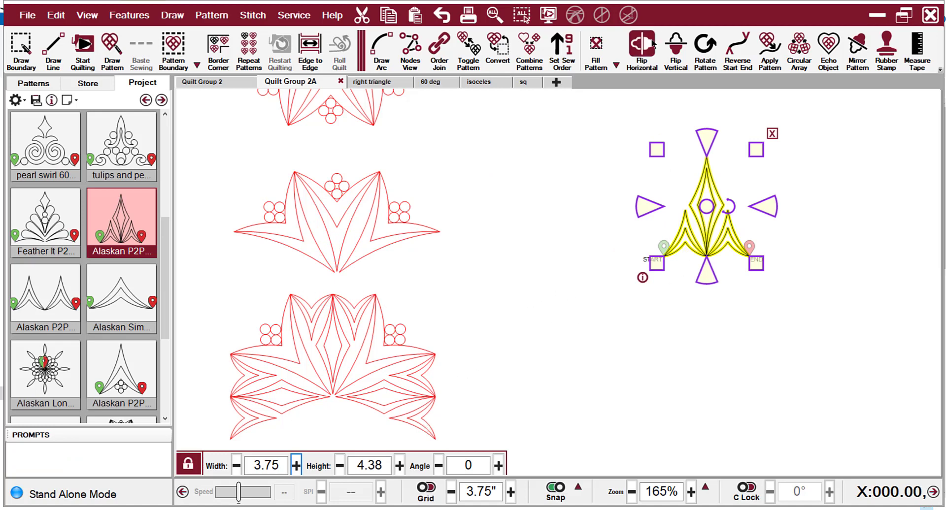
pyautogui.click(676, 42)
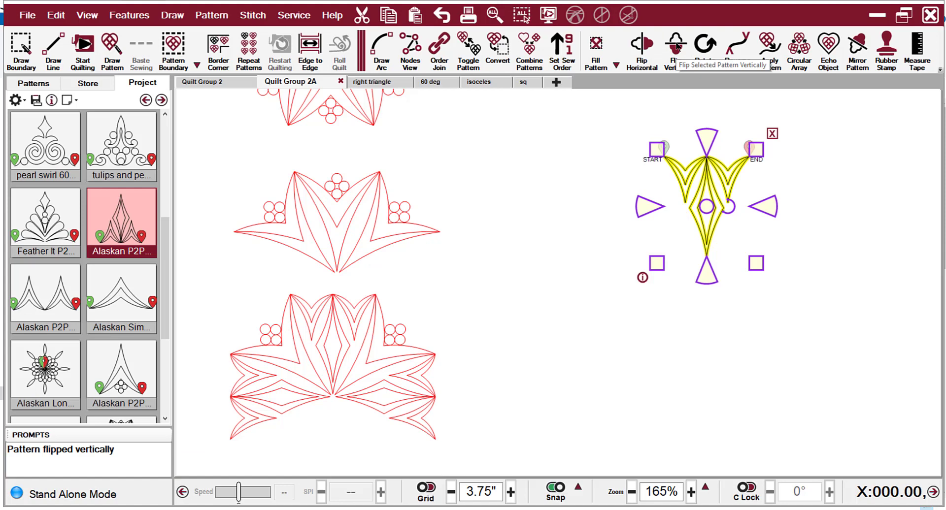
pyautogui.click(800, 48)
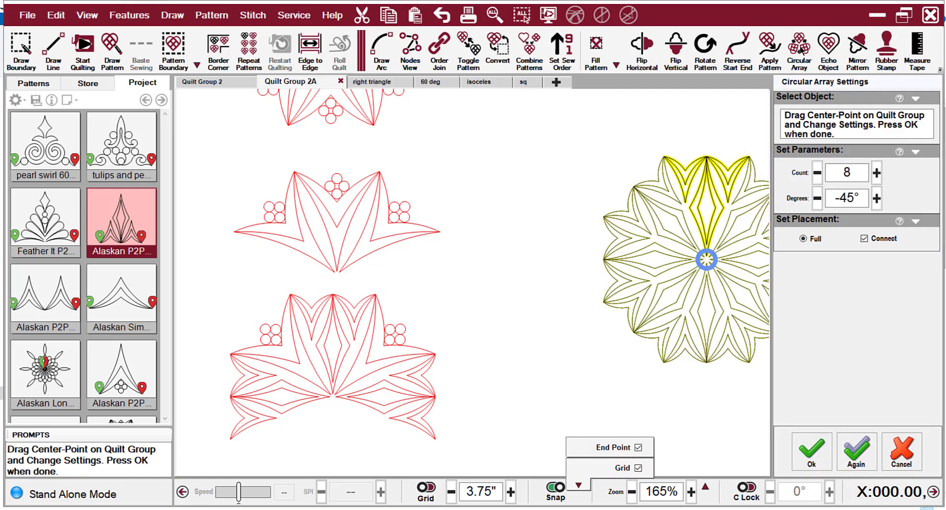
pyautogui.click(804, 464)
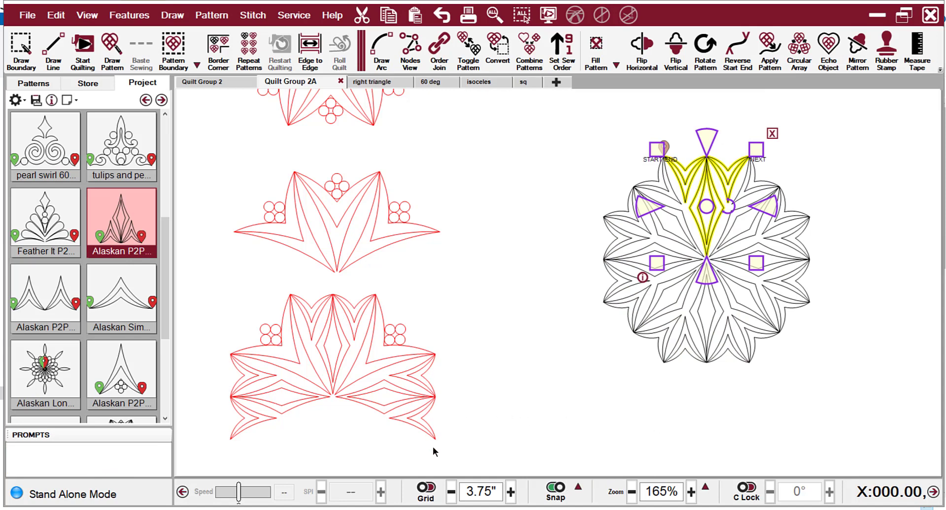
pyautogui.moveTo(772, 392); pyautogui.dragTo(671, 339)
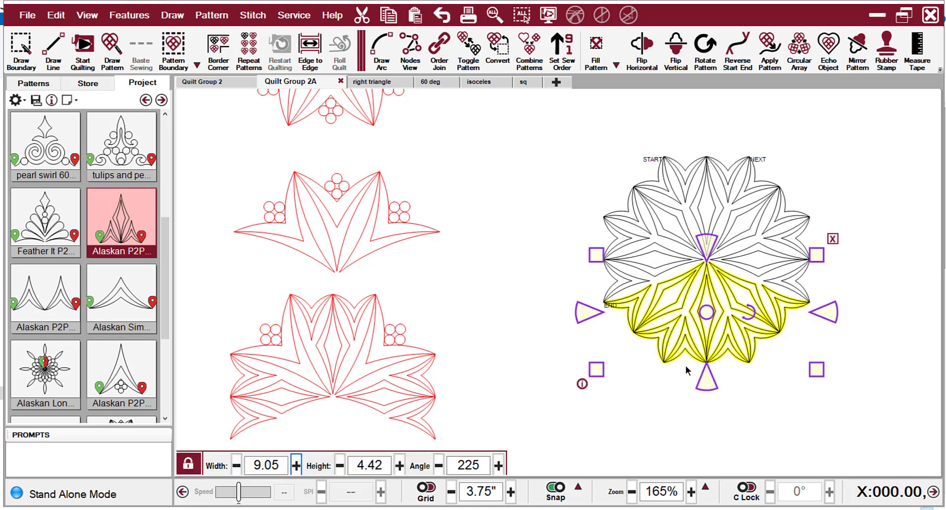
# Step: Delete the star's bottom half plus its left and upper-right petal segments
pyautogui.press('Delete')
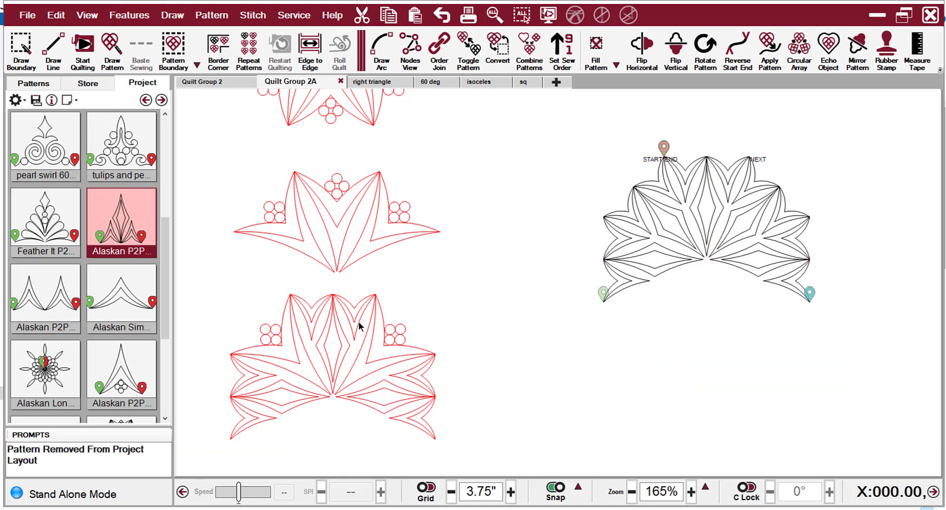
pyautogui.click(660, 221)
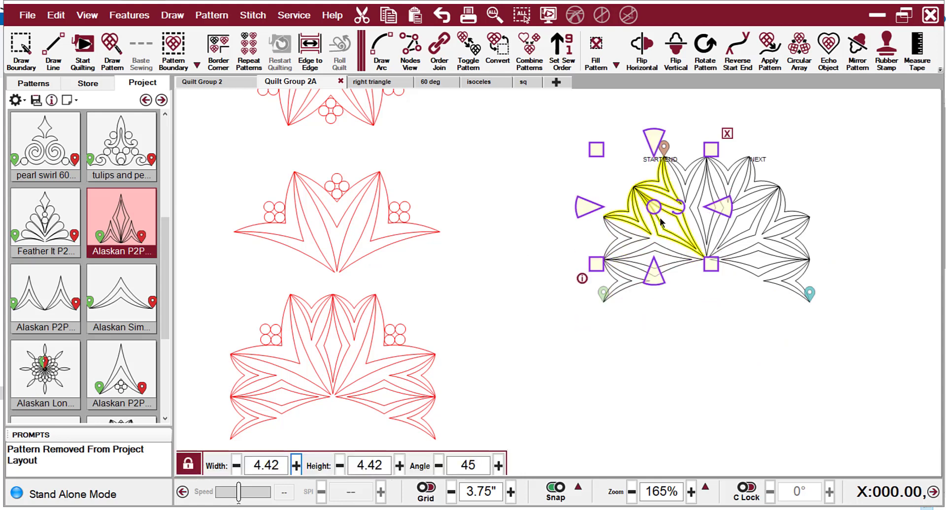
pyautogui.press('Delete')
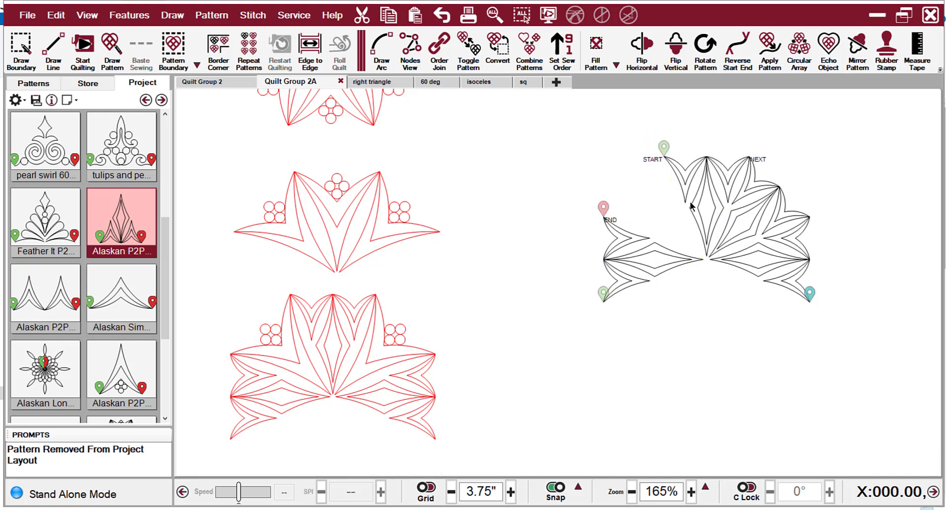
pyautogui.click(768, 219)
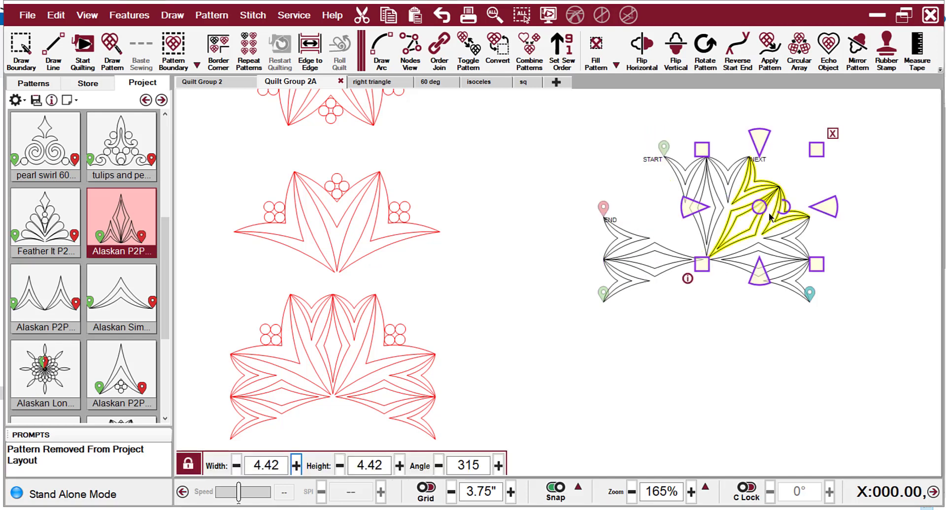
pyautogui.press('Delete')
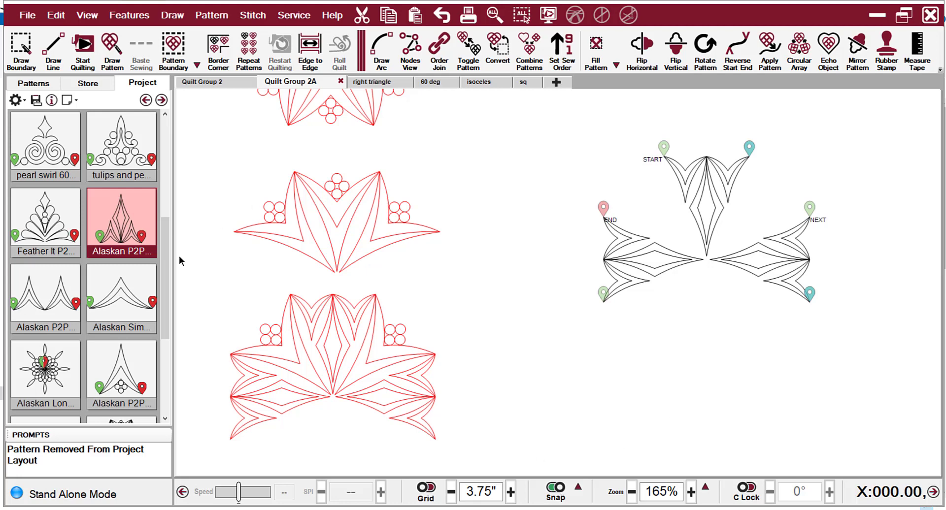
# Step: Draw Alaskan P2P Pearl Arc Tri patterns from NEXT to top-right pin and START to left pin
pyautogui.click(117, 378)
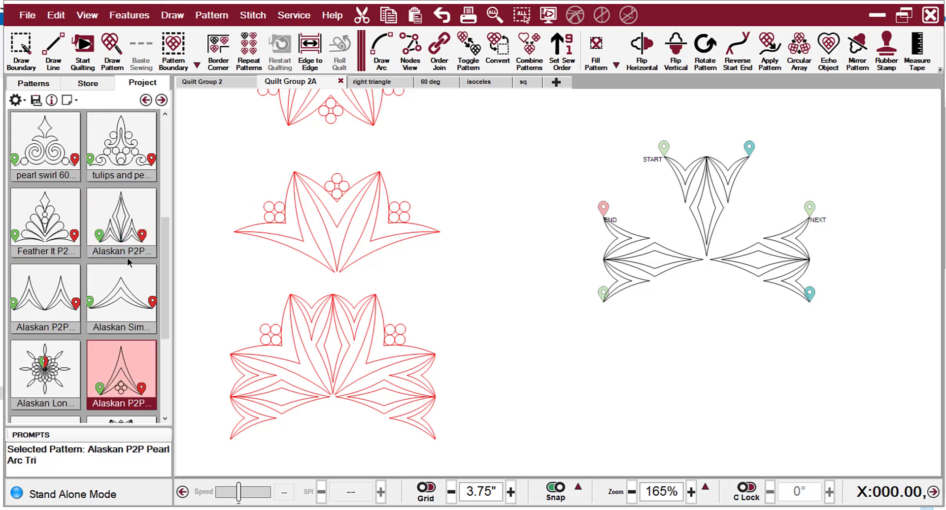
pyautogui.click(112, 47)
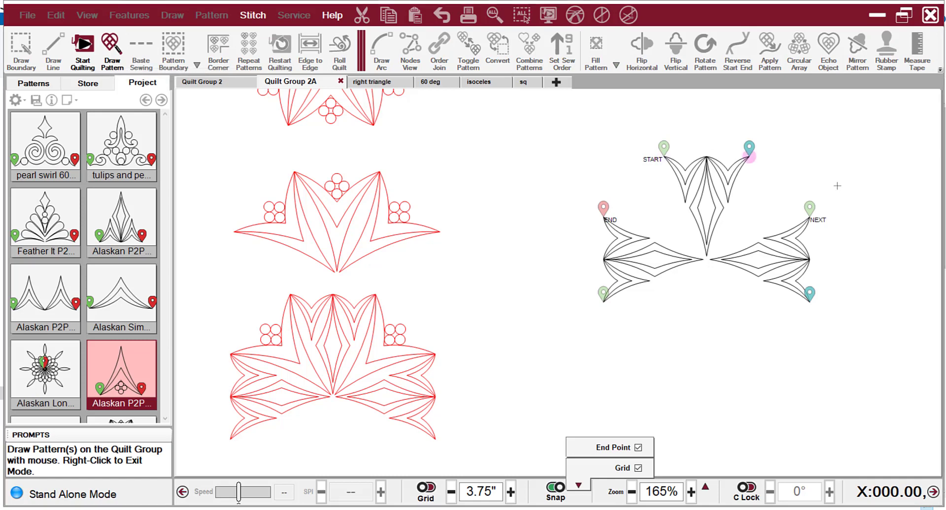
pyautogui.click(819, 208)
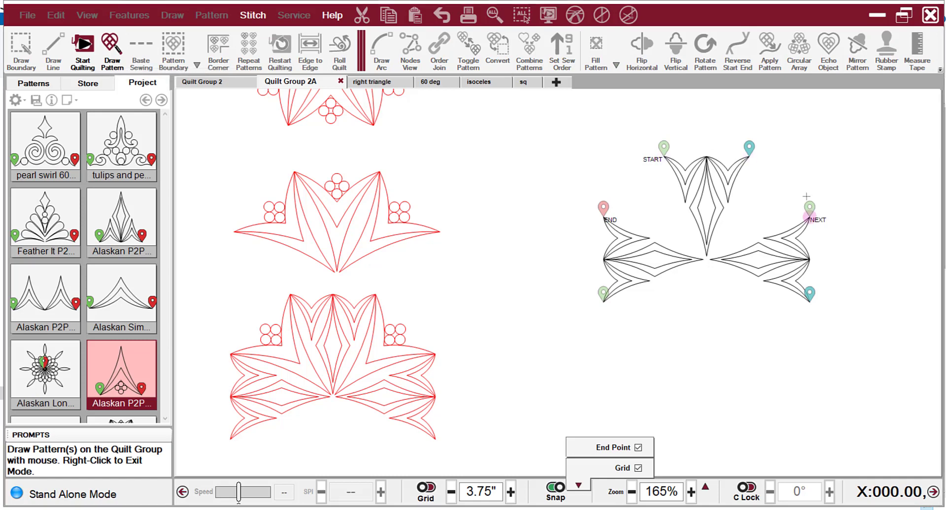
pyautogui.click(760, 167)
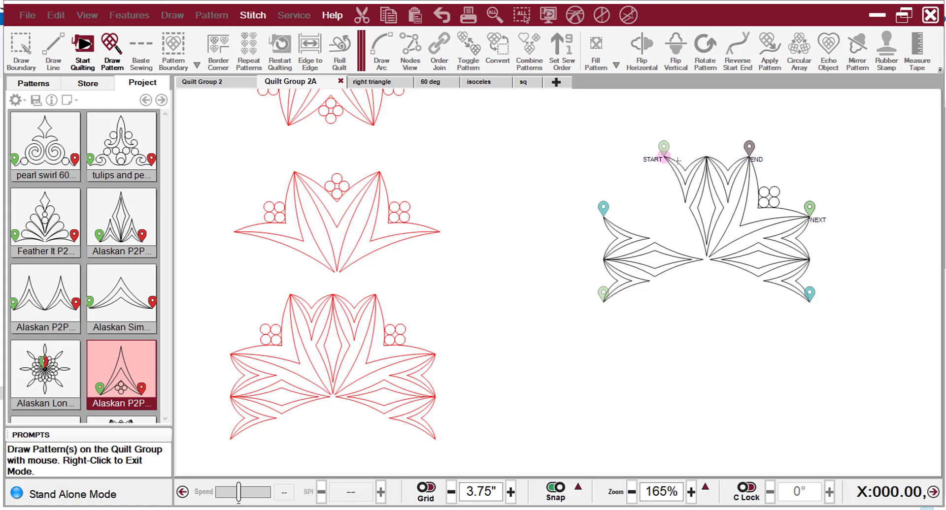
pyautogui.click(634, 183)
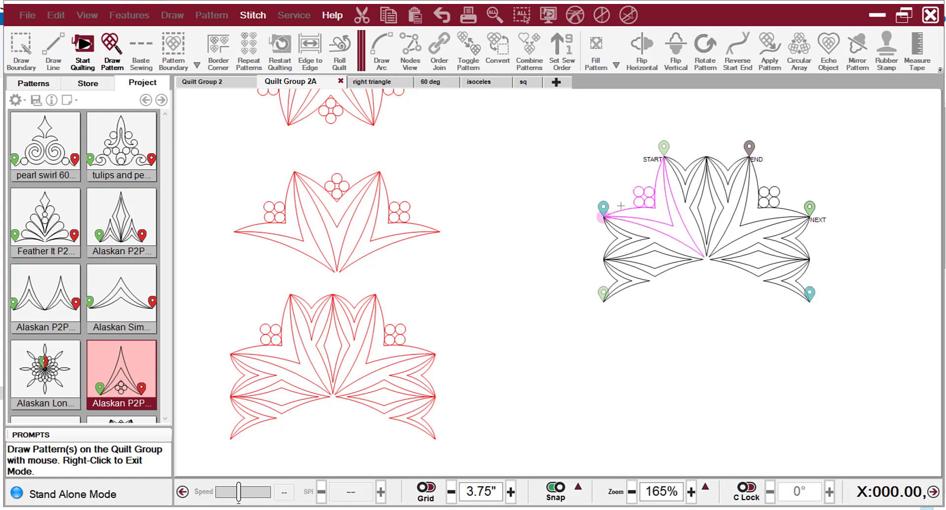
pyautogui.click(619, 205)
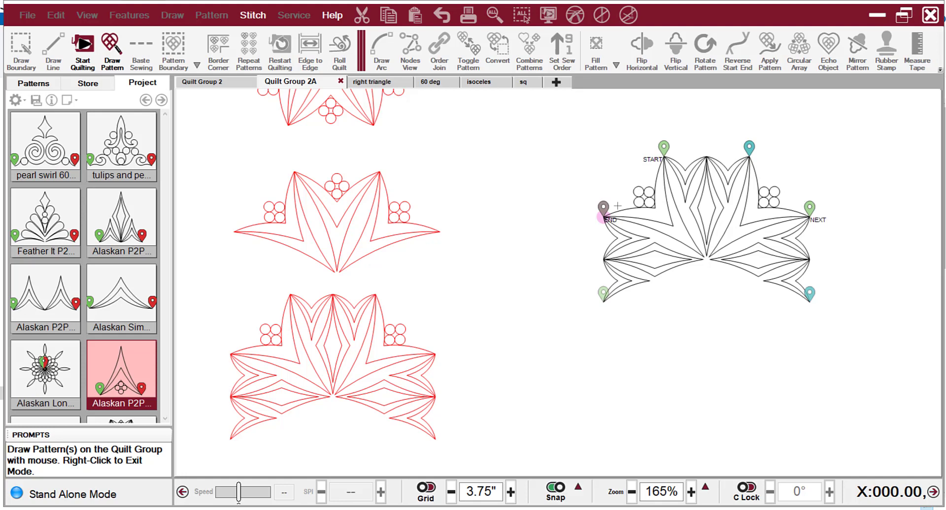
pyautogui.rightClick(617, 206)
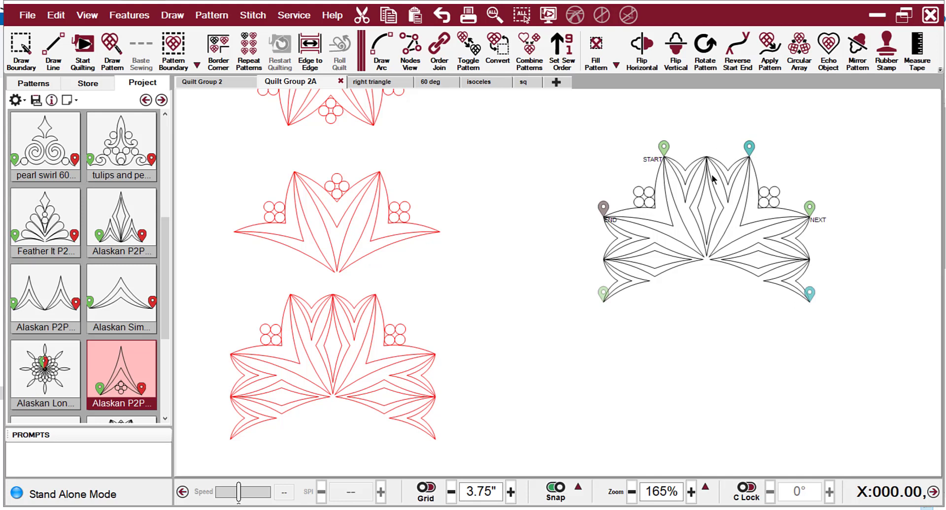
# Step: Order Join the half-block pieces into one continuously sorted stitching pattern
pyautogui.click(623, 279)
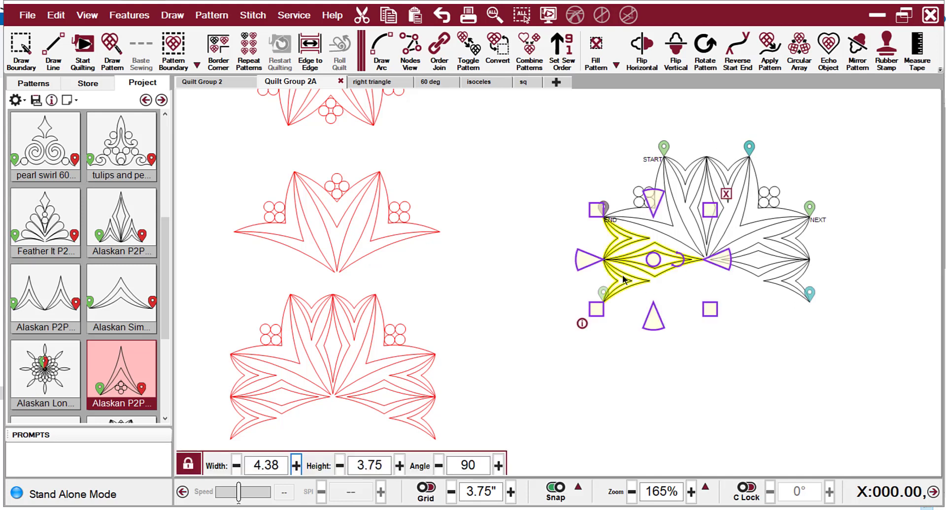
pyautogui.click(441, 47)
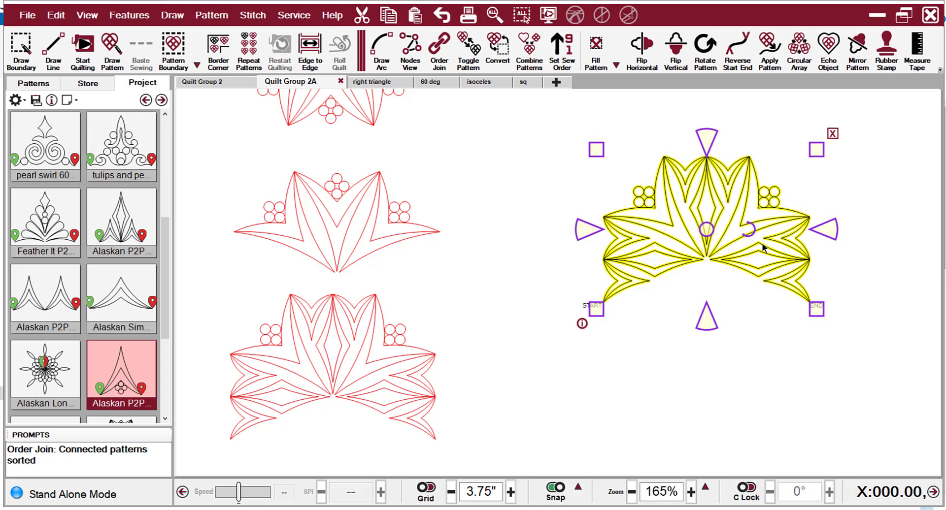
pyautogui.scroll(-5, 614, 344)
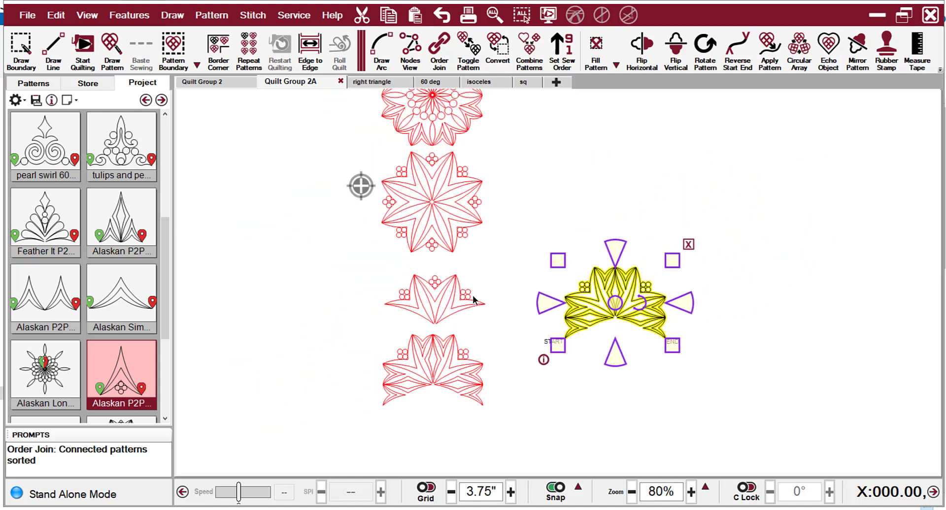
pyautogui.scroll(-1, 474, 300)
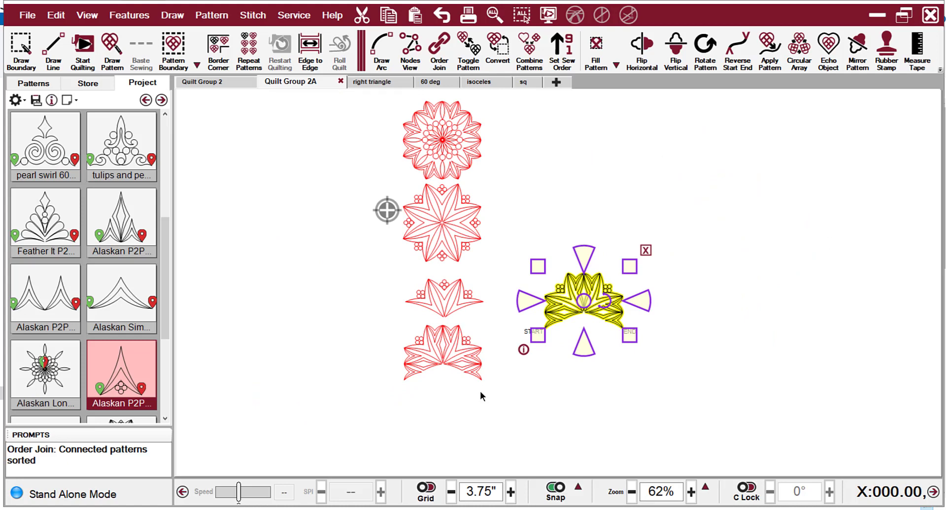
pyautogui.click(375, 82)
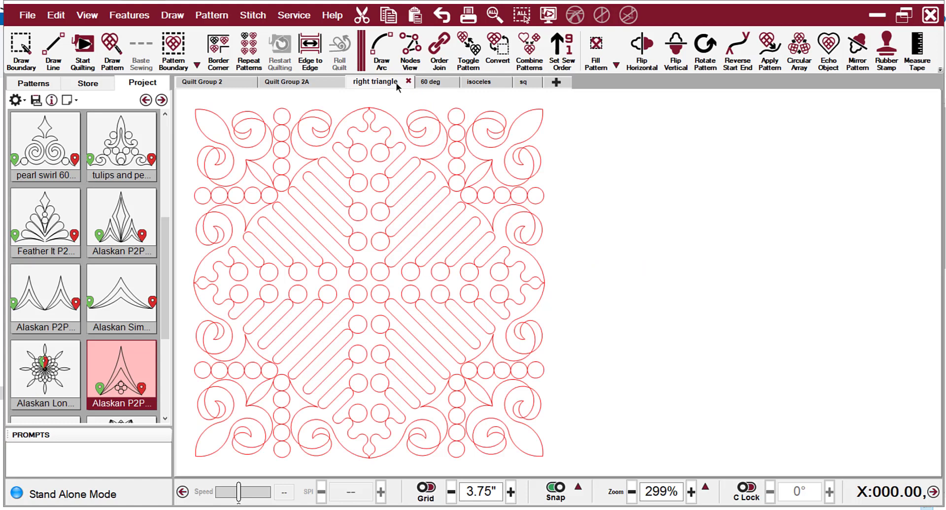
# Step: Place the crown-shaped scroll pattern on the right triangle canvas beside the red block
pyautogui.scroll(-2, 433, 169)
pyautogui.scroll(-1, 476, 244)
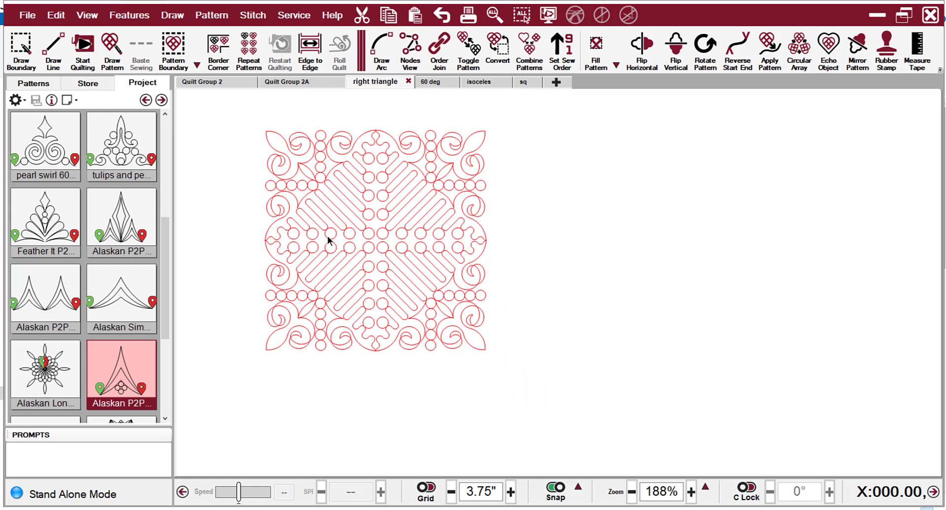
pyautogui.moveTo(164, 290); pyautogui.dragTo(161, 184)
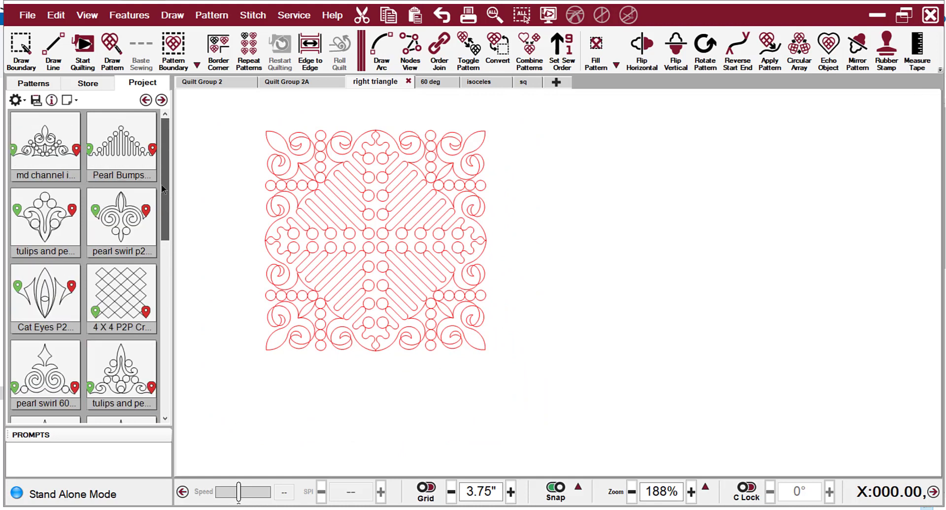
pyautogui.moveTo(46, 156); pyautogui.dragTo(724, 163)
pyautogui.scroll(-2, 415, 258)
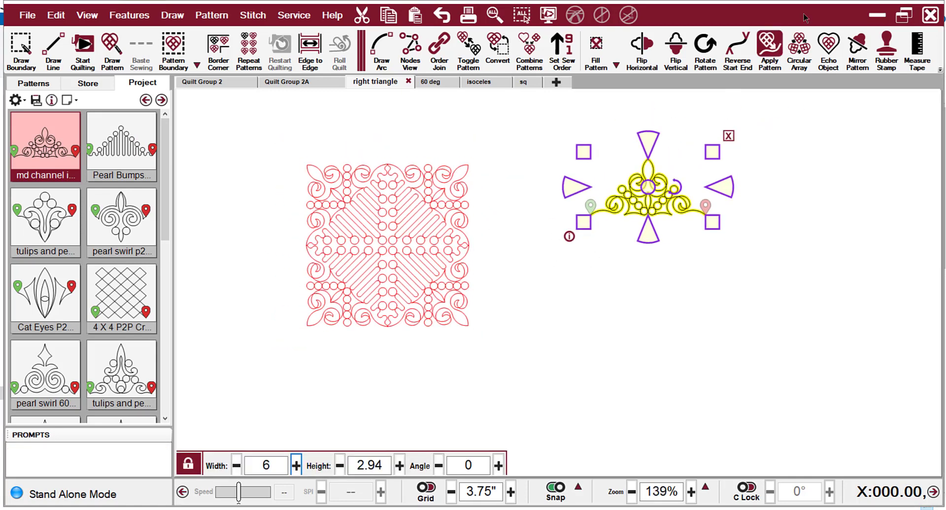
# Step: Circular-array the crown pattern into 4 copies at -90°, forming a square frame
pyautogui.click(799, 55)
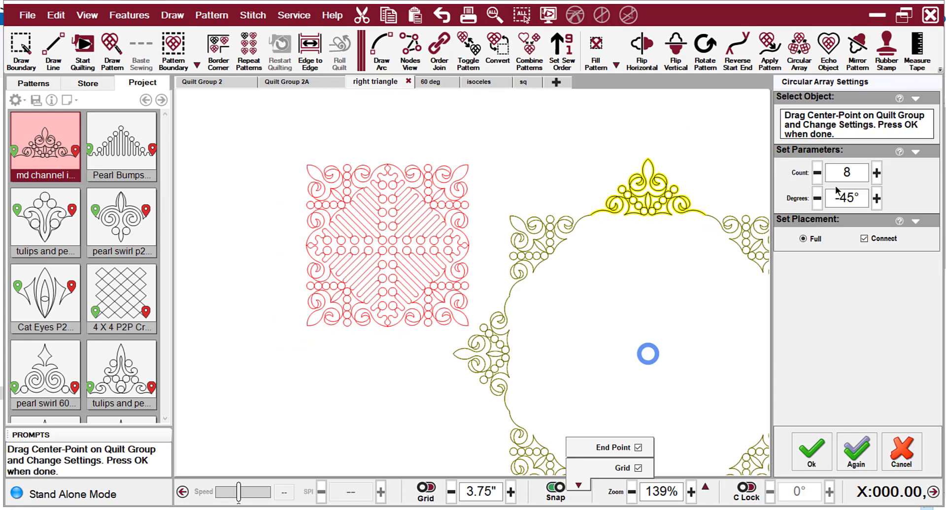
pyautogui.click(817, 173)
pyautogui.click(817, 173)
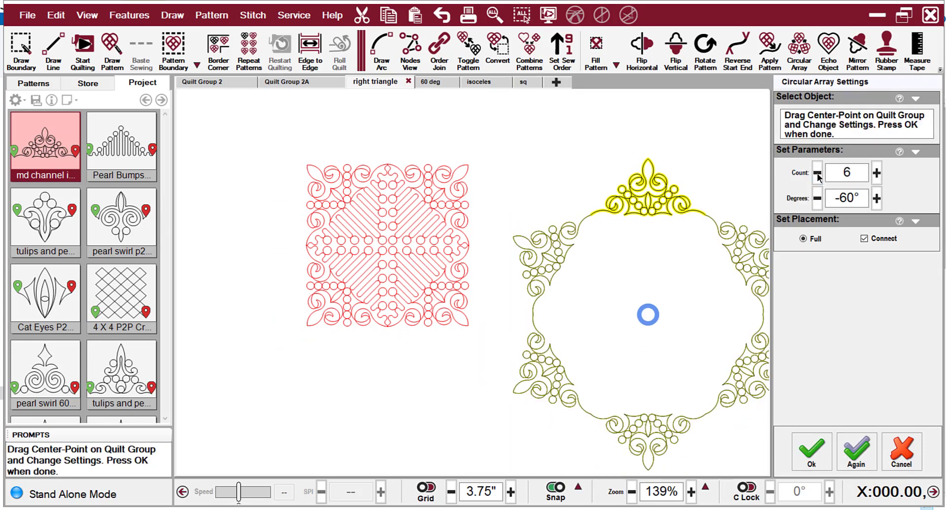
pyautogui.click(817, 173)
pyautogui.click(816, 173)
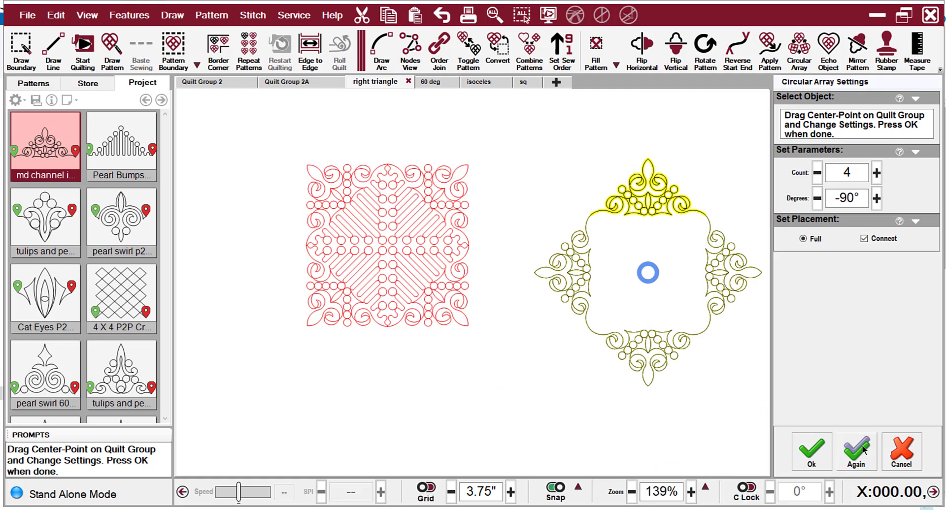
pyautogui.click(813, 456)
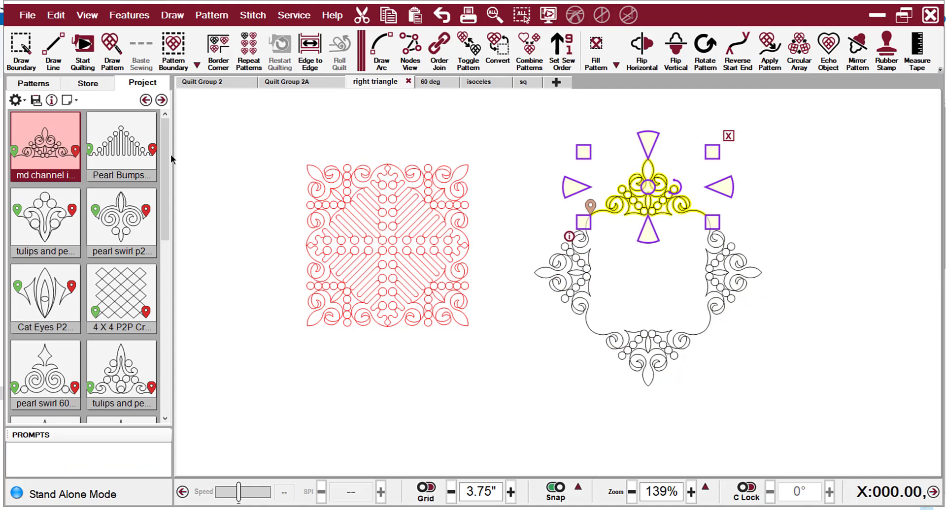
# Step: Draw a Pearl Bumps P2P Tri piece between the crown frame's two top corners and select it
pyautogui.click(129, 153)
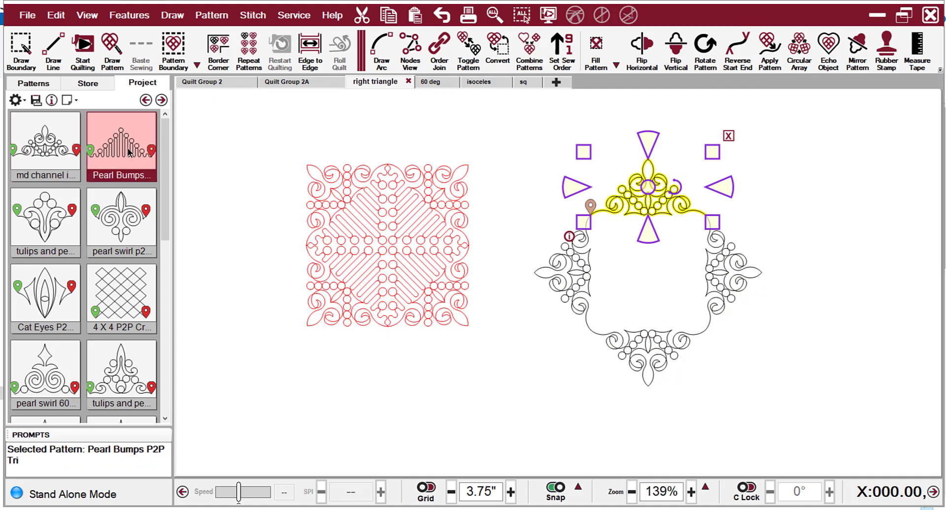
pyautogui.click(113, 44)
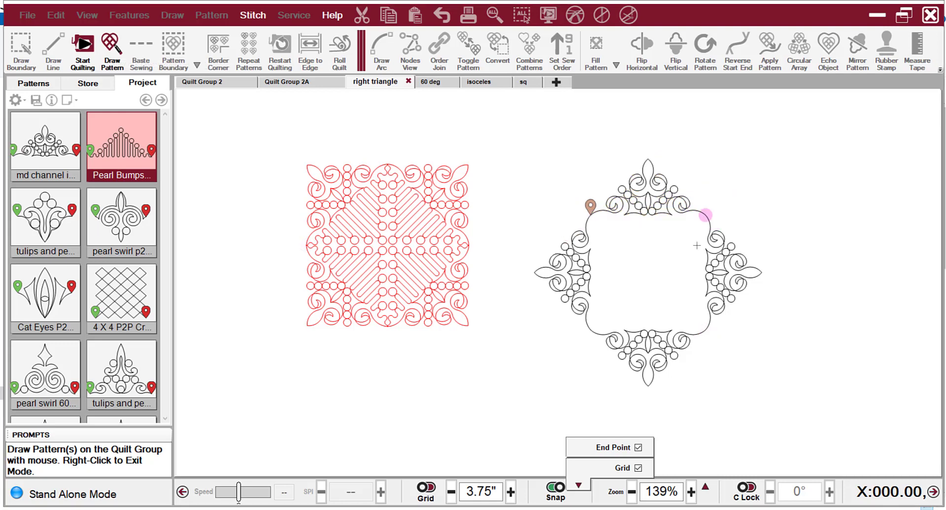
pyautogui.click(705, 215)
pyautogui.click(589, 216)
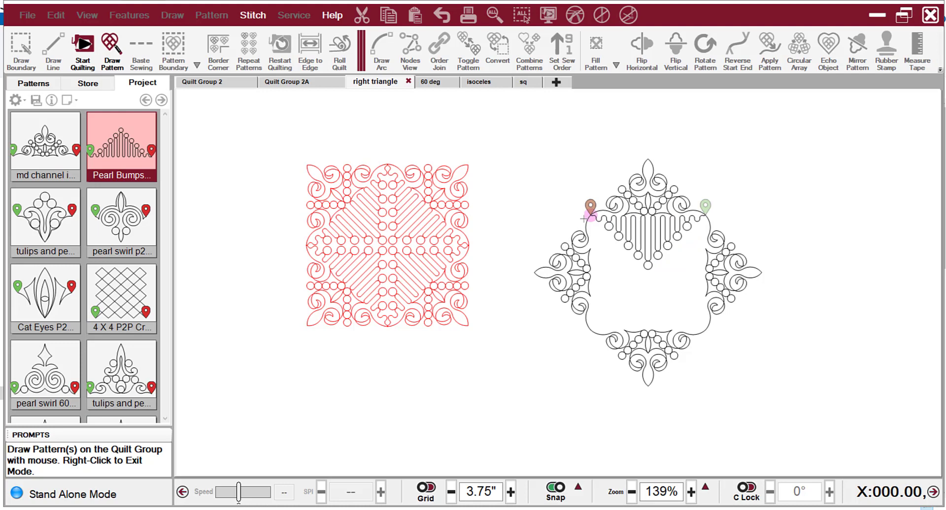
pyautogui.rightClick(584, 218)
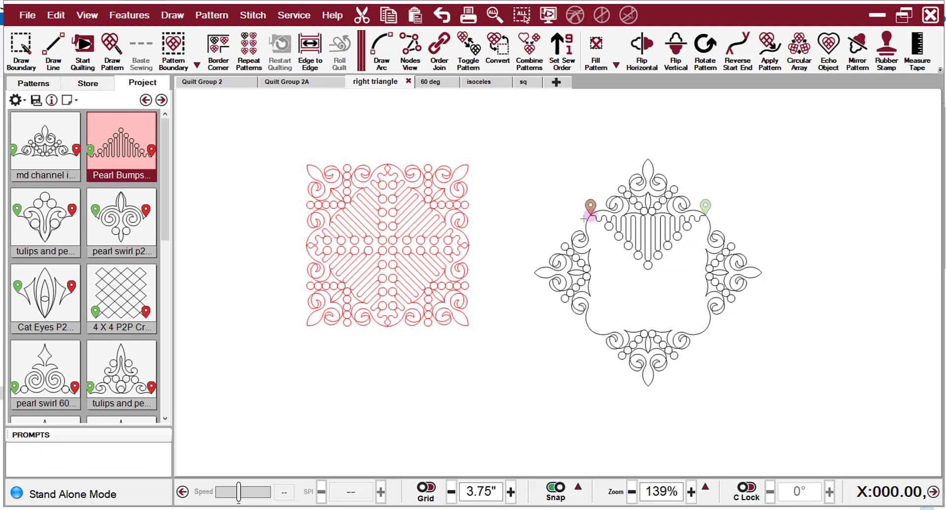
pyautogui.click(658, 248)
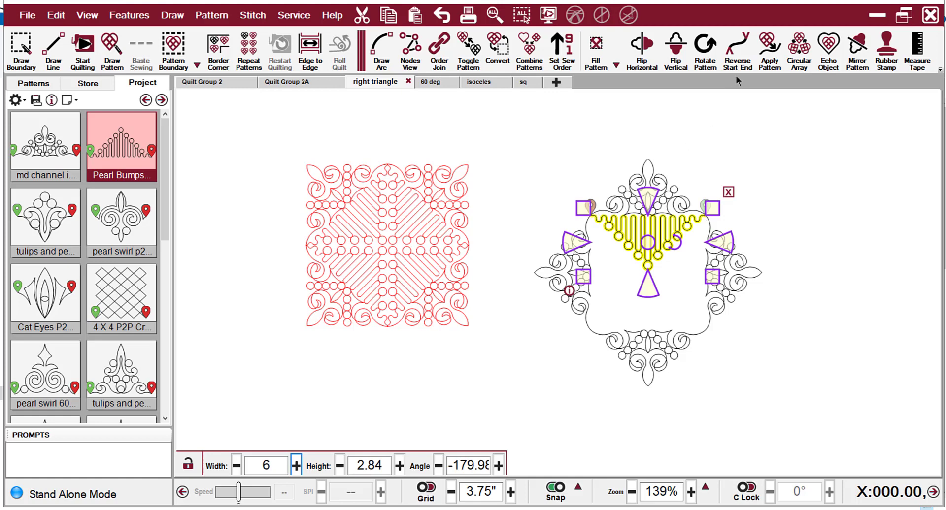
# Step: Discard the outward circular array preview and reverse the Pearl Bumps piece's start and end
pyautogui.click(795, 58)
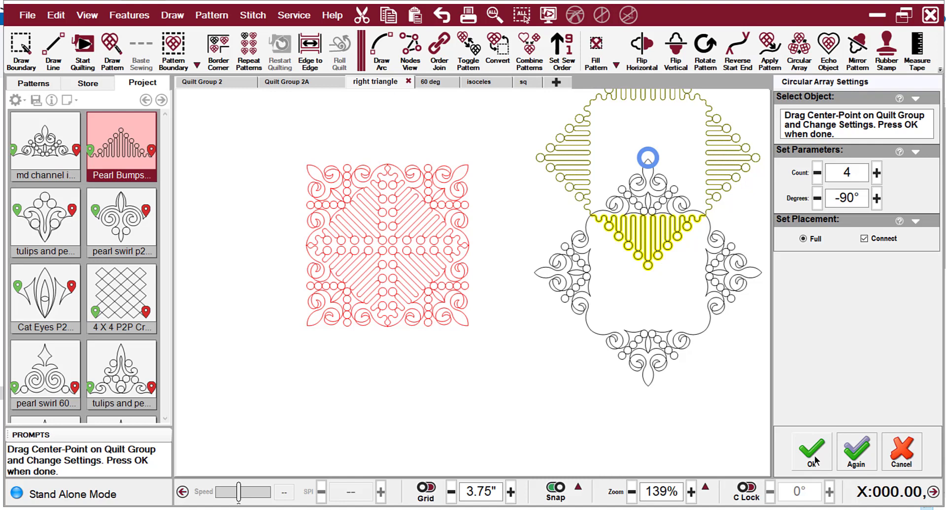
pyautogui.click(894, 451)
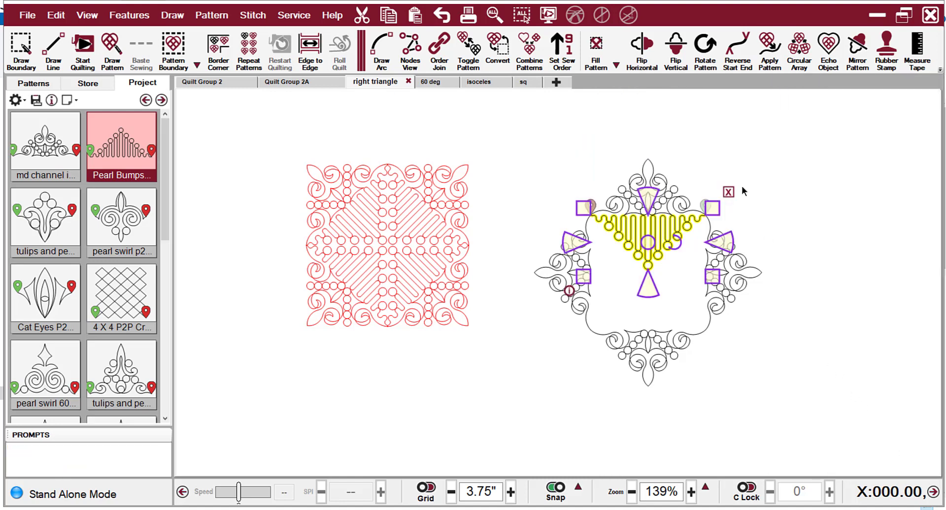
pyautogui.click(740, 54)
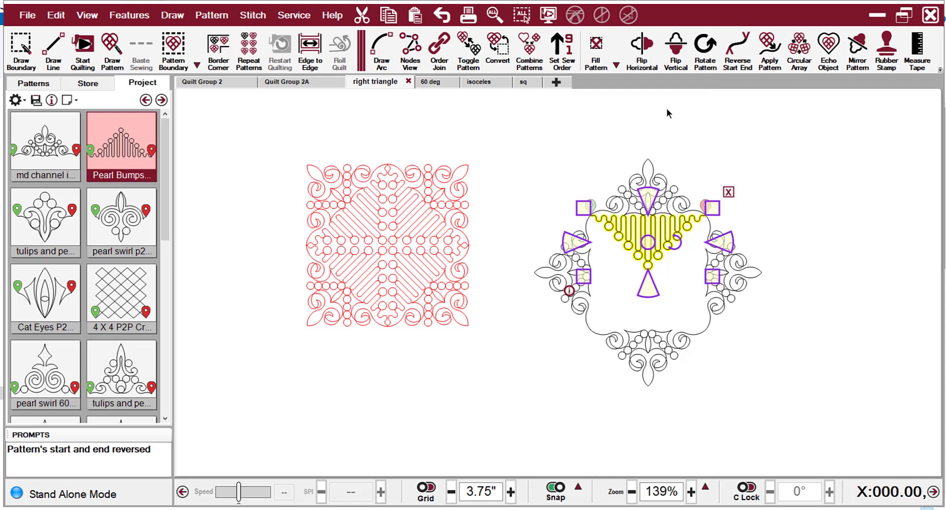
# Step: Array the reversed Pearl Bumps piece into four inward copies and sort them with Order Join
pyautogui.click(807, 59)
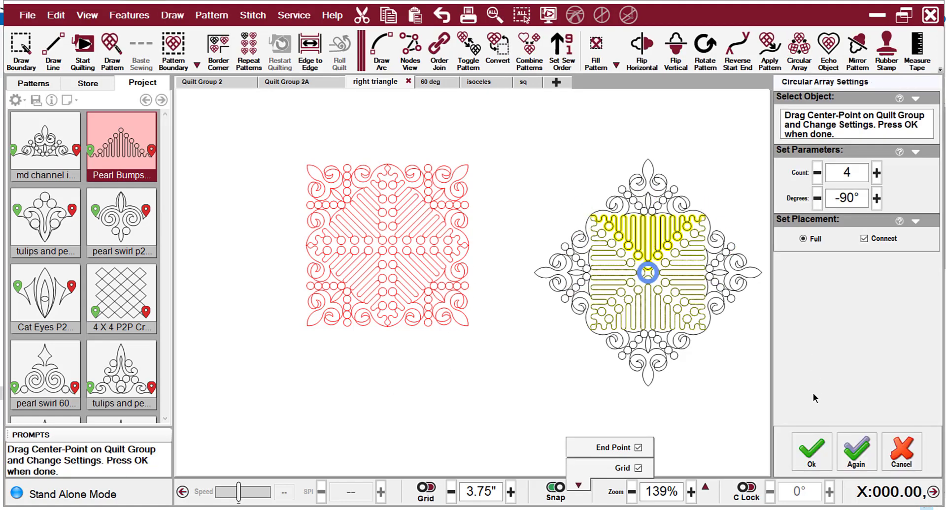
pyautogui.click(811, 451)
pyautogui.scroll(-2, 549, 282)
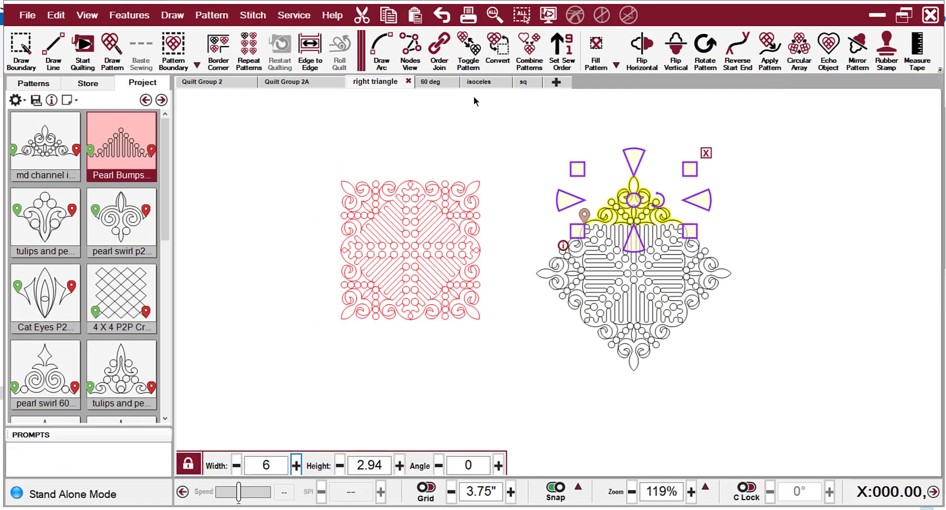
pyautogui.click(440, 61)
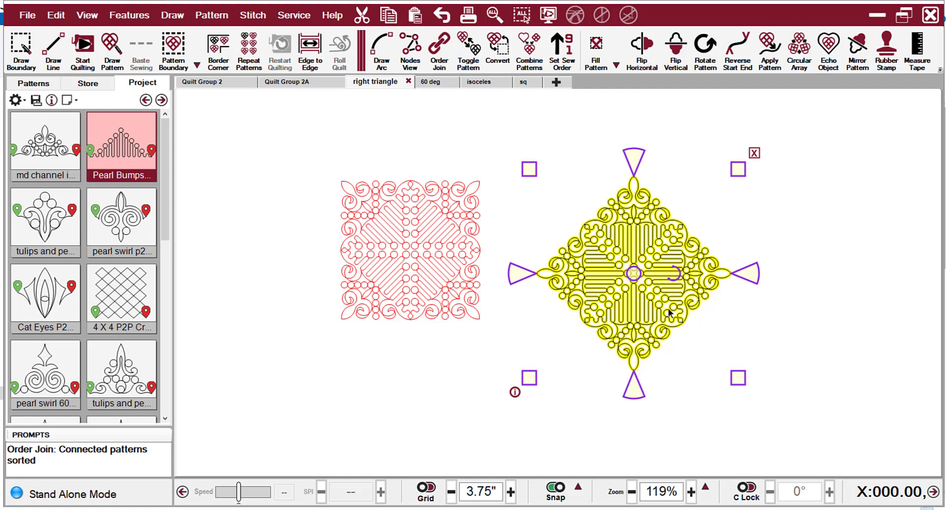
# Step: Select the whole Pearl Bumps block and rotate it 45° into an 8.49 × 8.49 square
pyautogui.click(681, 394)
pyautogui.moveTo(718, 378); pyautogui.dragTo(563, 218)
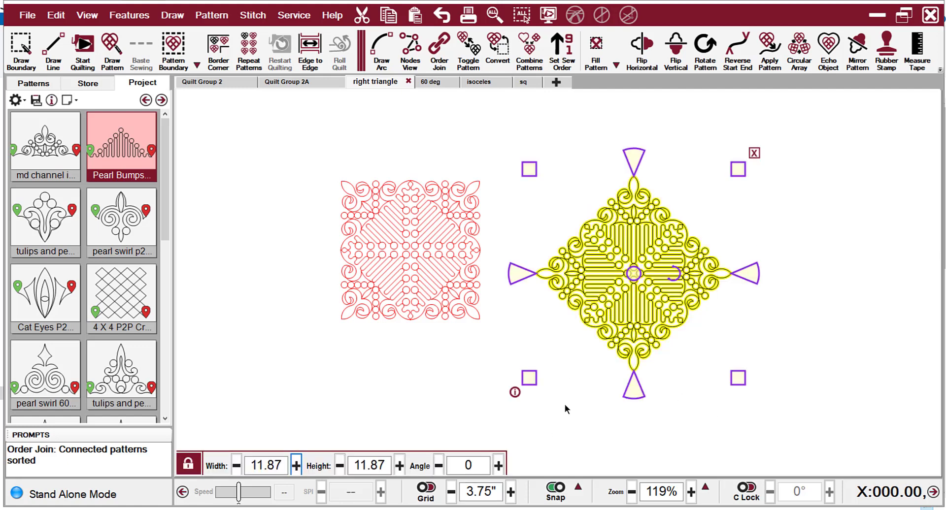
pyautogui.doubleClick(478, 465)
pyautogui.write('45')
pyautogui.press('Return')
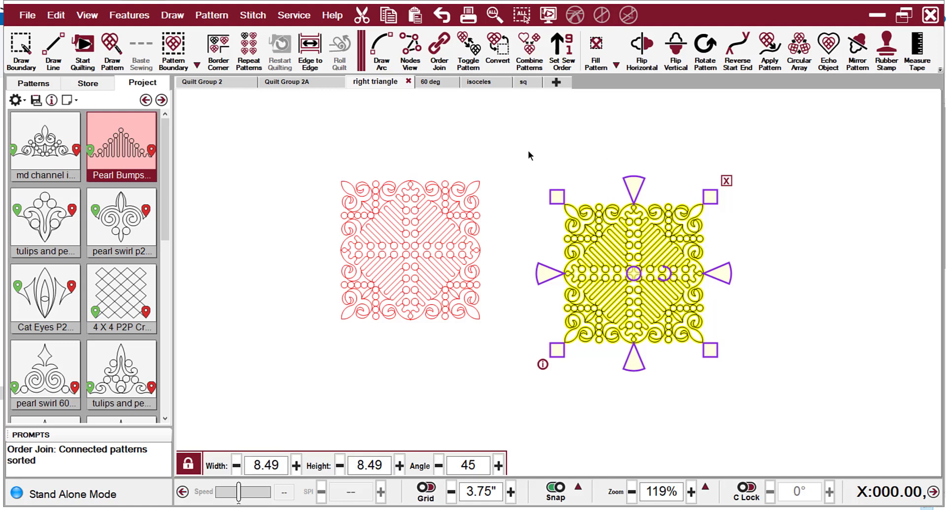
# Step: On the 60 deg sheet, place a pearl swirl 60 piece beside the red star
pyautogui.click(439, 84)
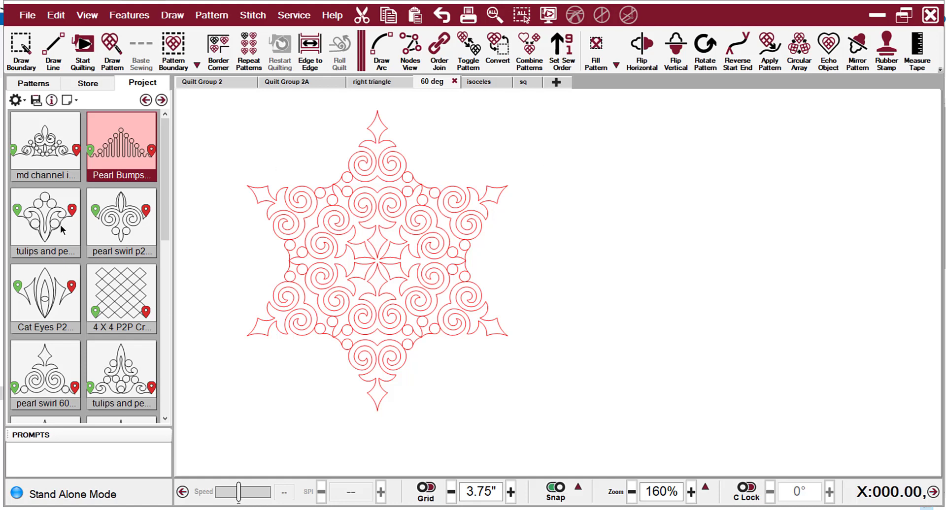
pyautogui.click(47, 393)
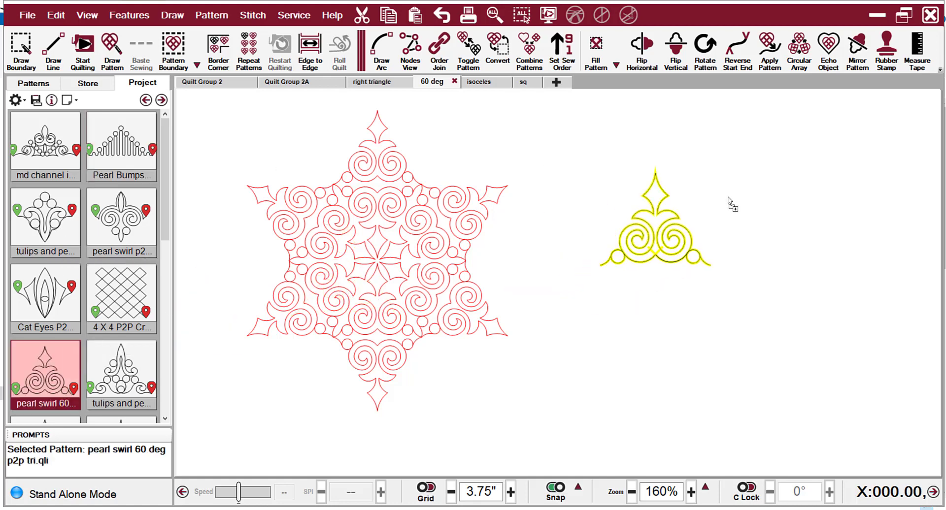
pyautogui.click(761, 190)
pyautogui.scroll(-1, 334, 246)
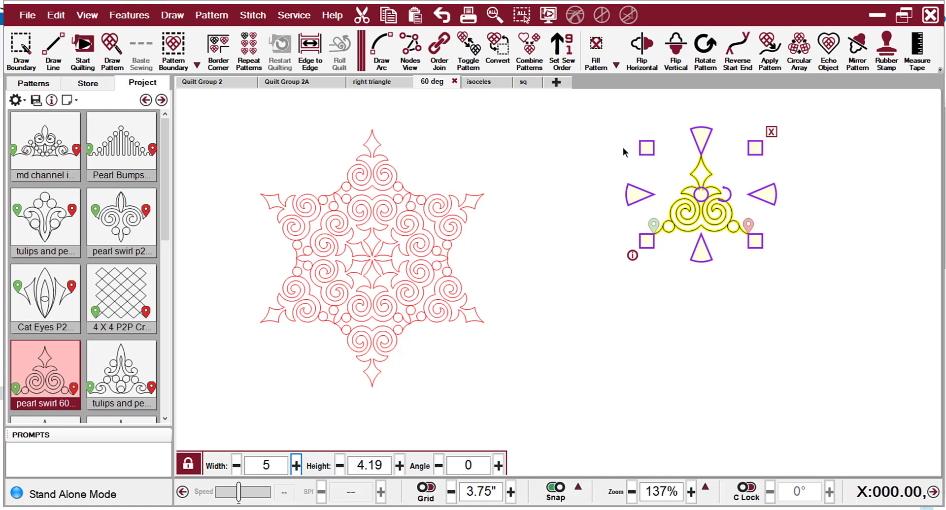
# Step: Circular-array the pearl swirl piece with Count 6 at -60° into a hexagonal ring
pyautogui.click(799, 46)
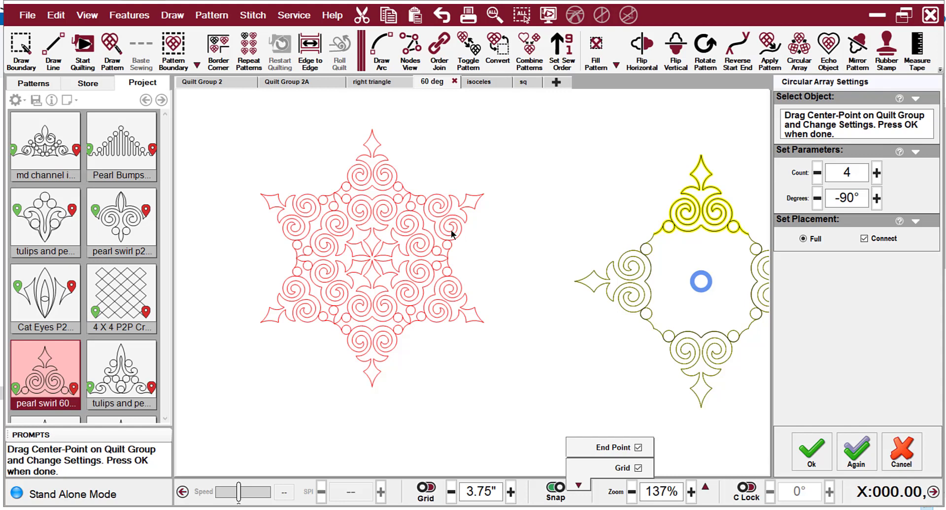
pyautogui.scroll(-2, 451, 230)
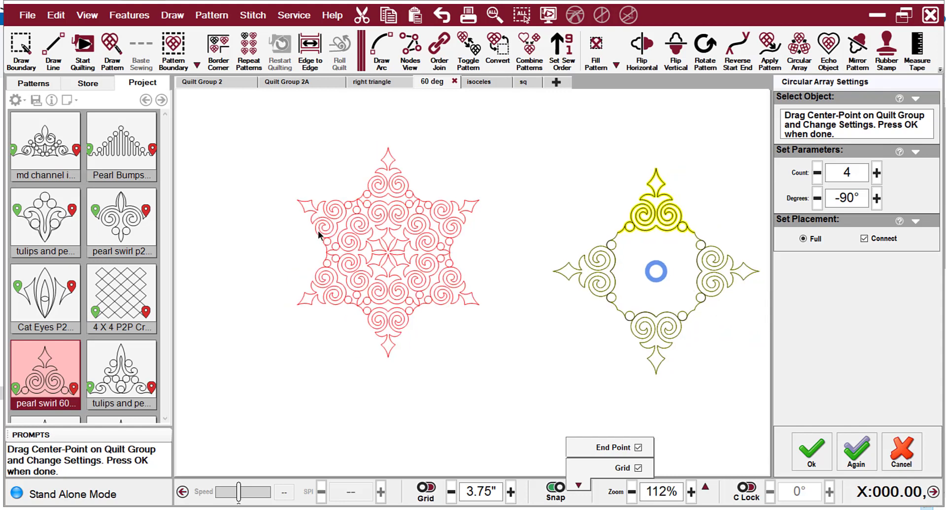
pyautogui.click(876, 173)
pyautogui.click(876, 173)
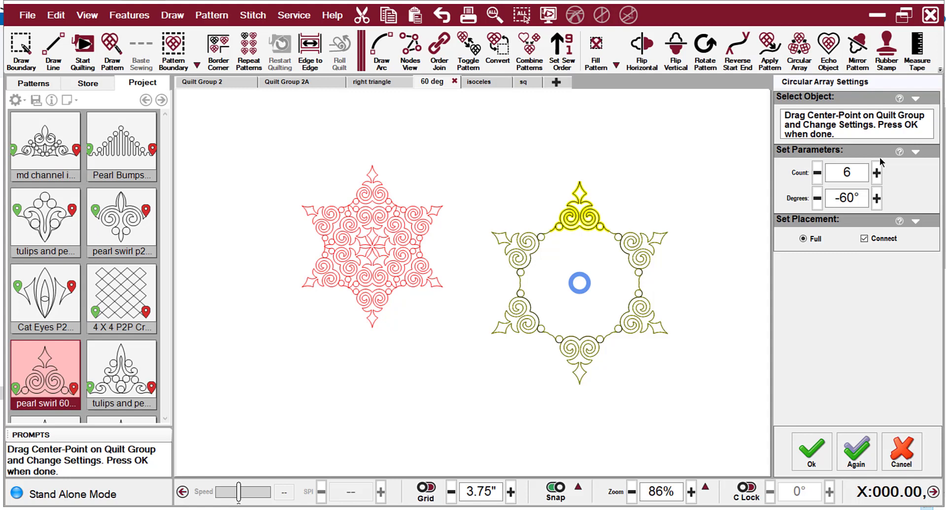
pyautogui.click(815, 451)
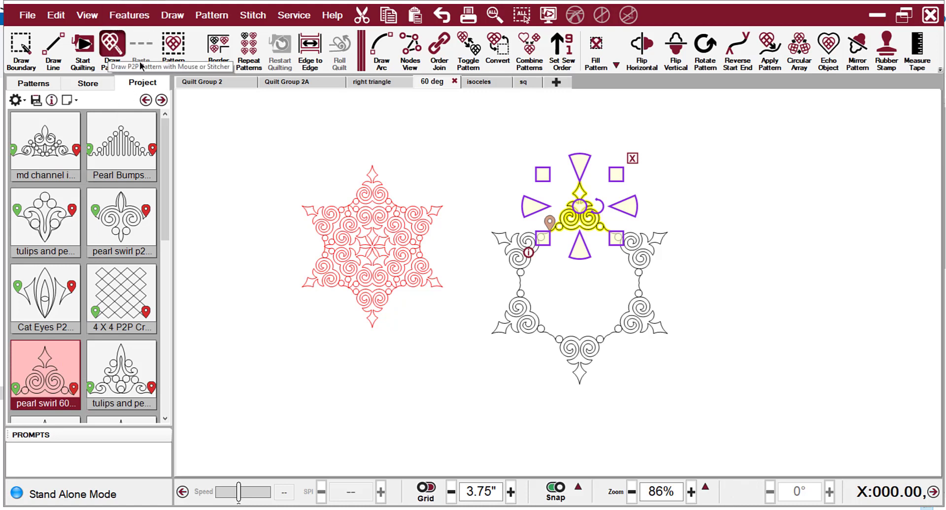
# Step: Draw a pattern along the hexagon ring's top edge between its two top nodes and select it
pyautogui.click(112, 50)
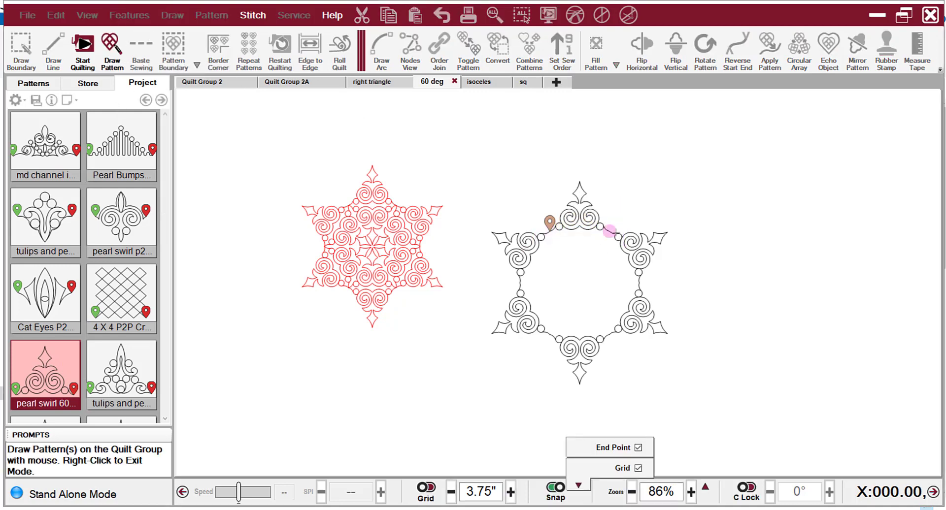
pyautogui.moveTo(609, 230)
pyautogui.mouseDown()
pyautogui.moveTo(549, 229)
pyautogui.moveTo(609, 231)
pyautogui.mouseUp()
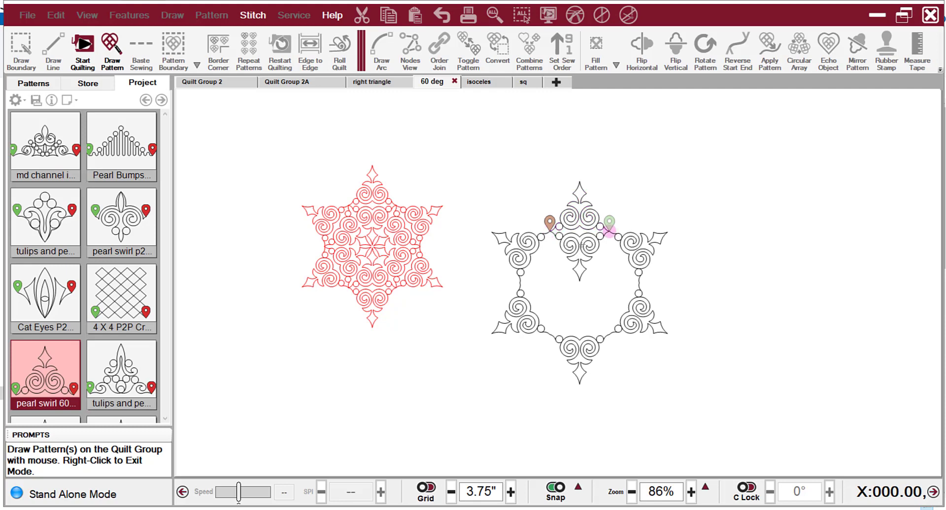
pyautogui.rightClick(582, 248)
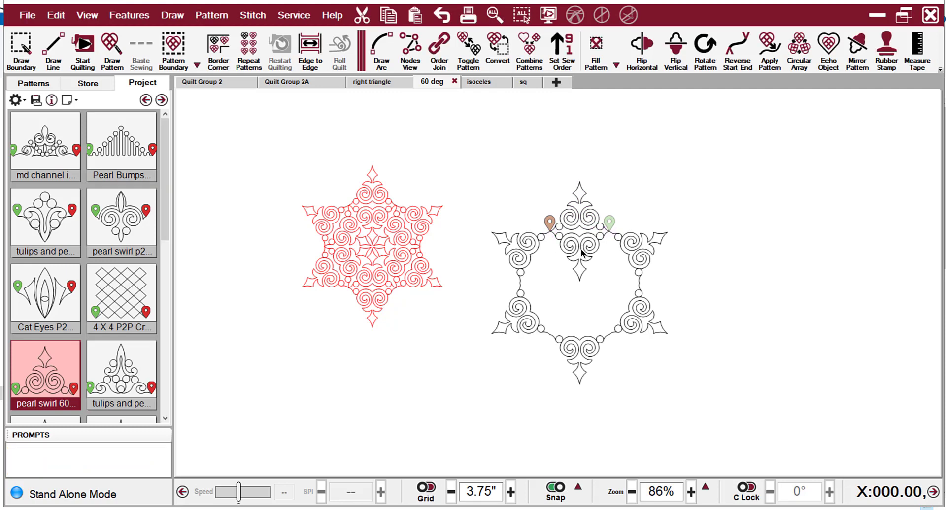
pyautogui.click(582, 253)
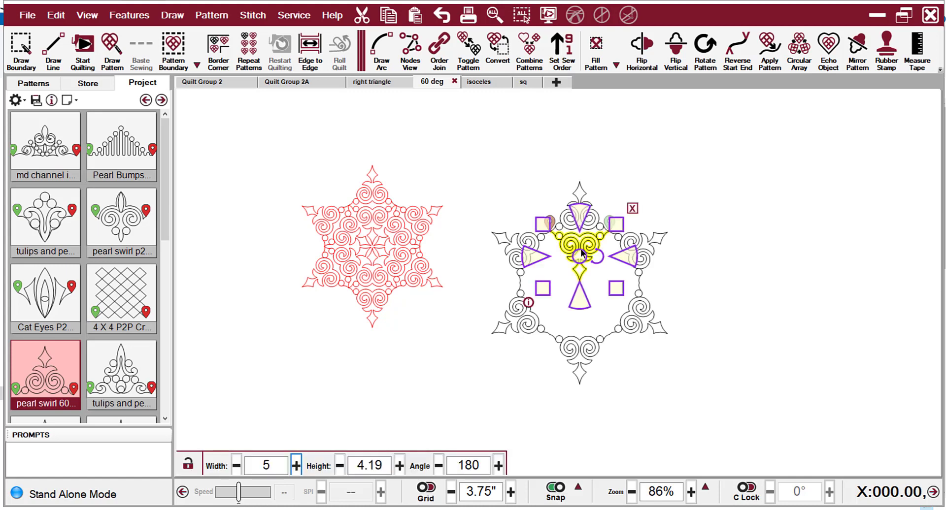
# Step: Reverse the pattern's start and end, then array six copies at -60° to complete the star
pyautogui.click(727, 57)
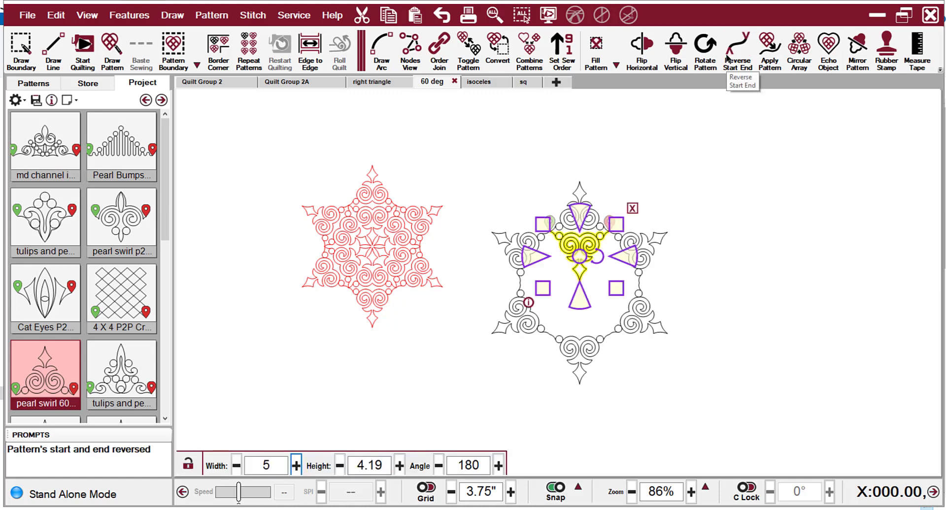
pyautogui.click(797, 49)
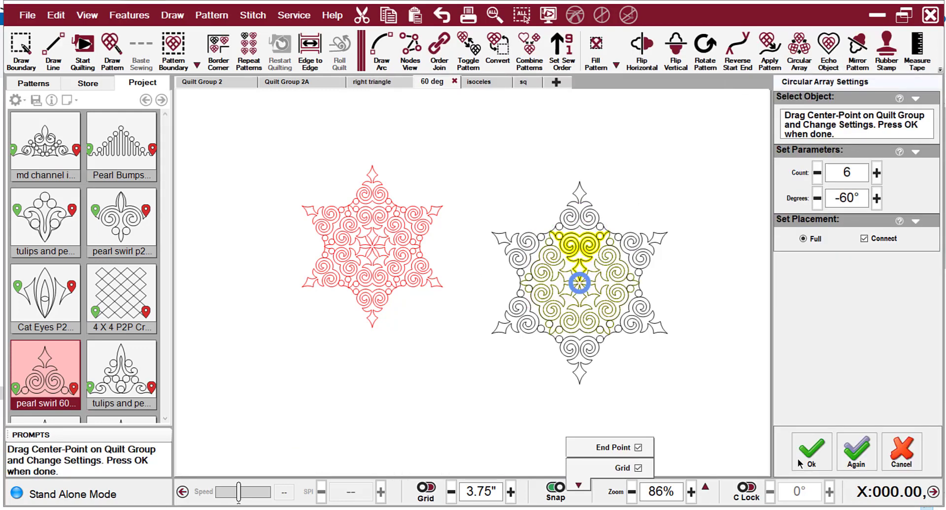
pyautogui.click(796, 451)
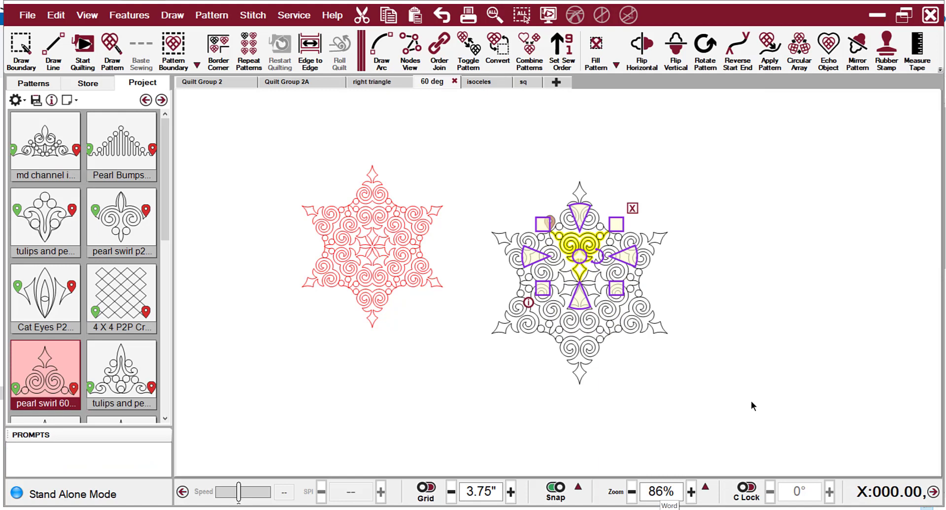
pyautogui.click(754, 305)
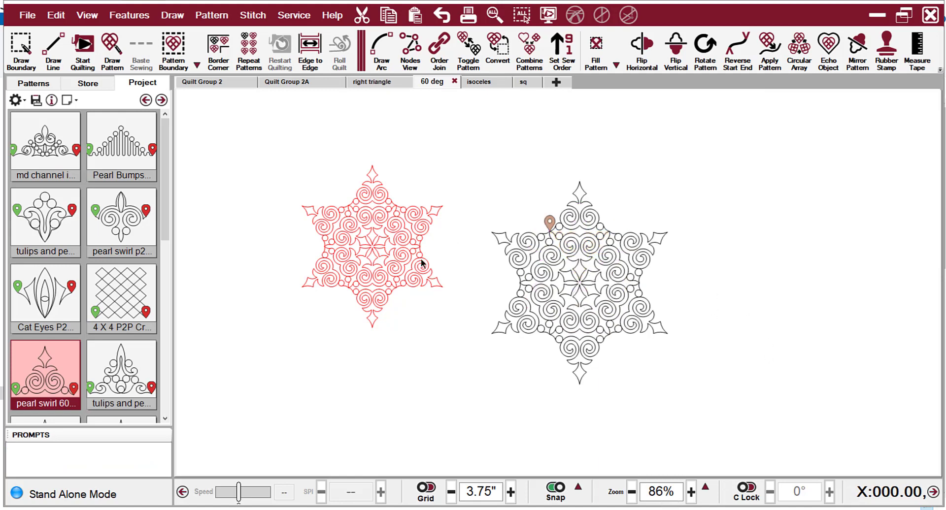
# Step: Place pearl swirl 60 beside the star, flip it vertically, and array six copies at -60°
pyautogui.moveTo(48, 387); pyautogui.dragTo(798, 218)
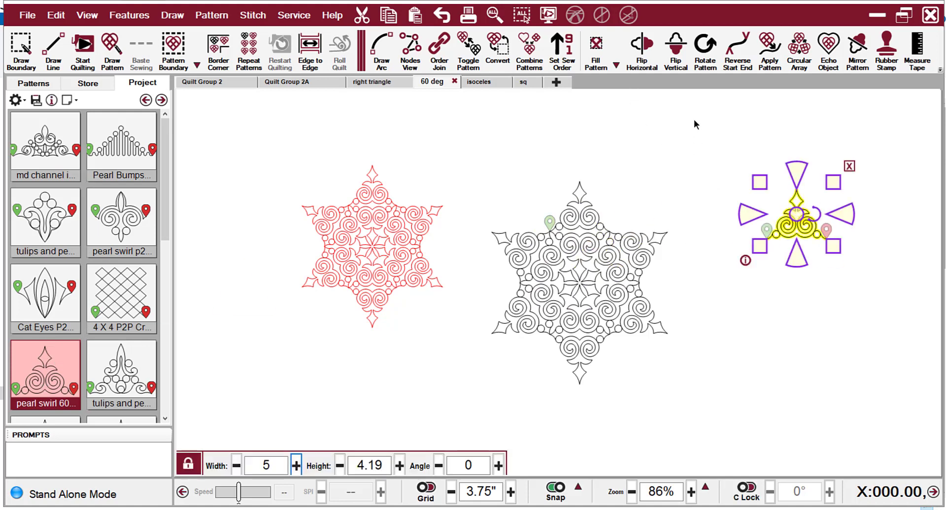
pyautogui.click(677, 62)
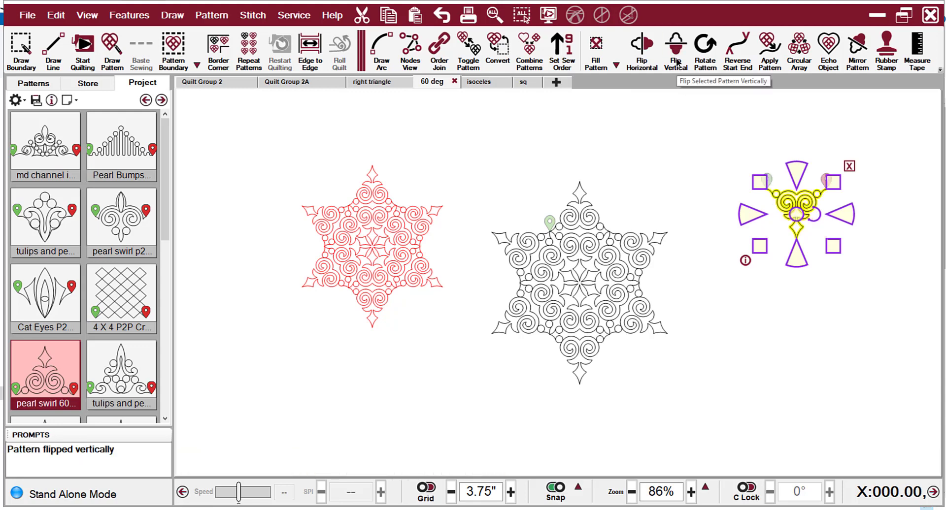
pyautogui.click(798, 61)
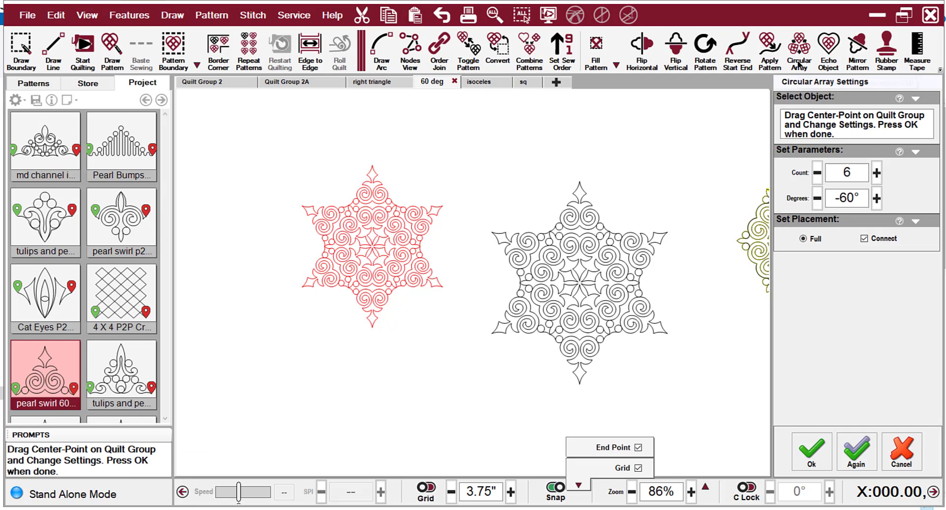
pyautogui.click(802, 444)
pyautogui.scroll(-2, 852, 235)
pyautogui.scroll(2, 836, 290)
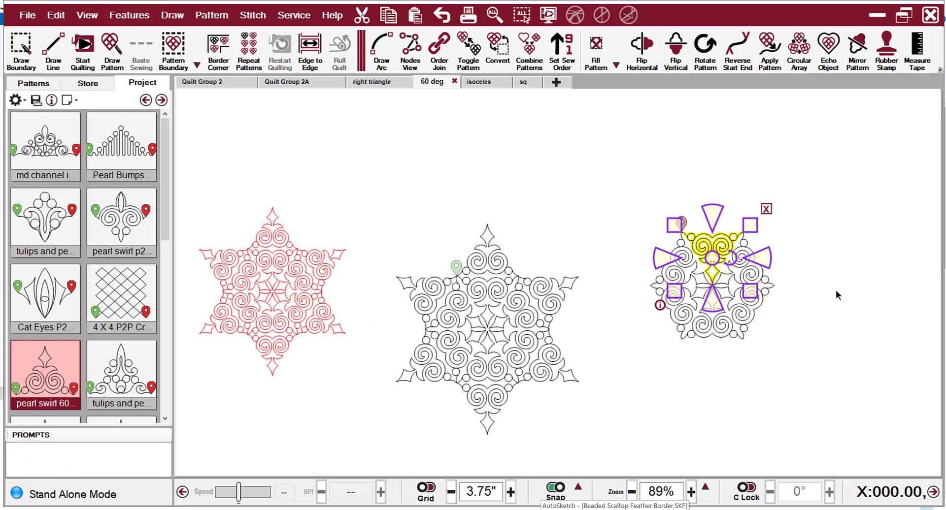
pyautogui.scroll(3, 835, 291)
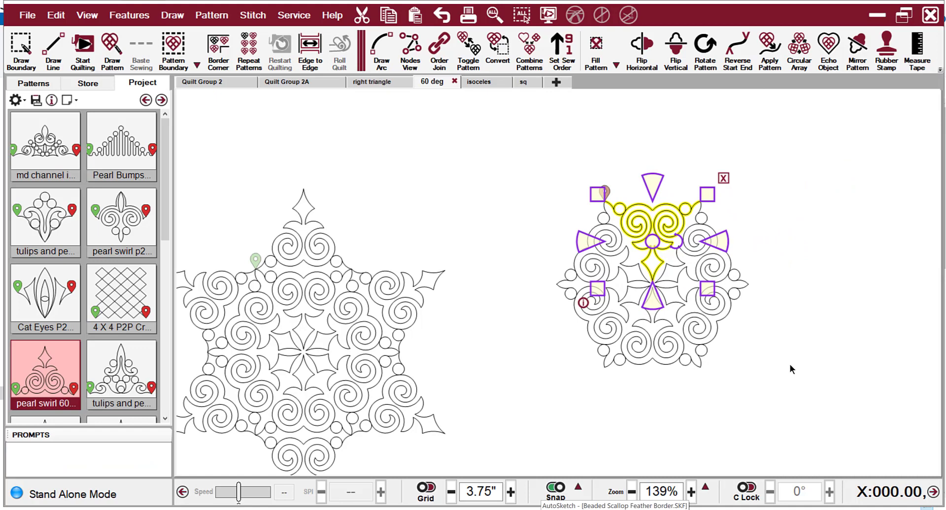
pyautogui.click(790, 369)
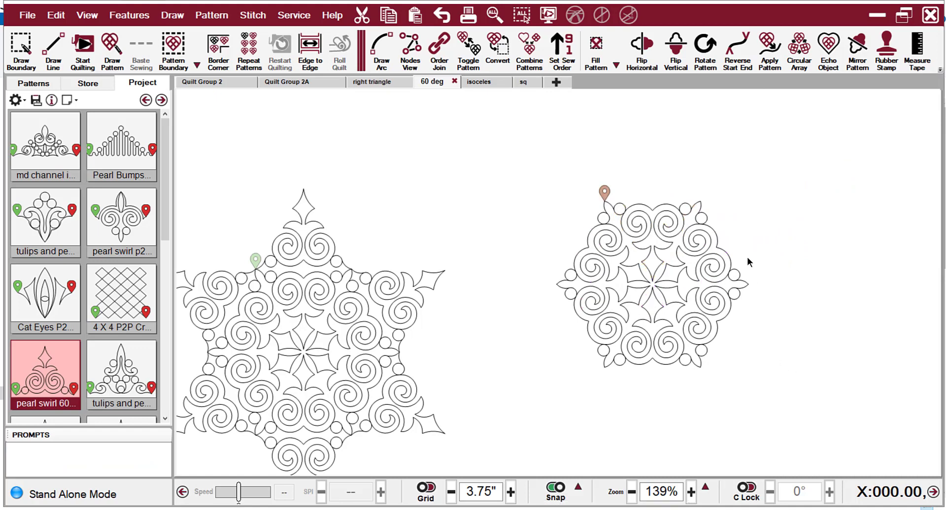
# Step: Delete the hexagon's top half, Order Join the remaining half-hexagon, then switch to the isoceles tab
pyautogui.moveTo(747, 258); pyautogui.dragTo(519, 217)
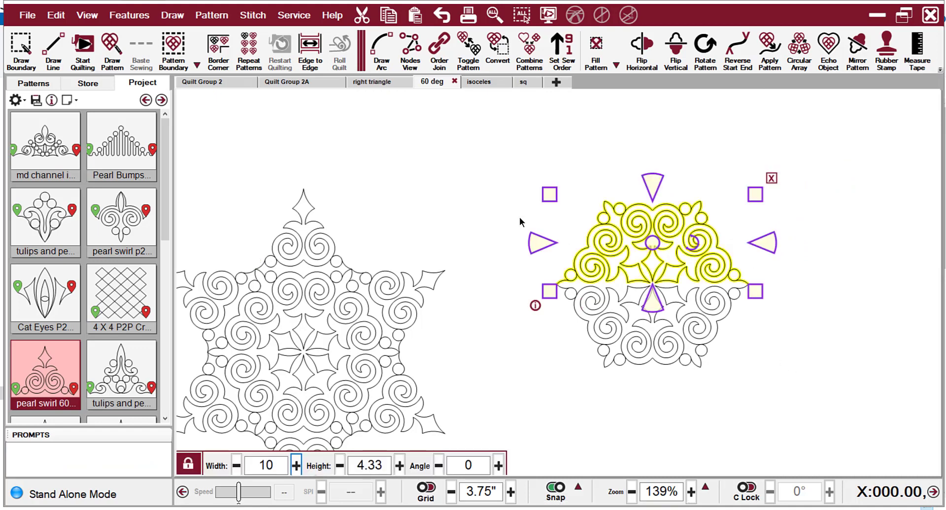
pyautogui.press('Delete')
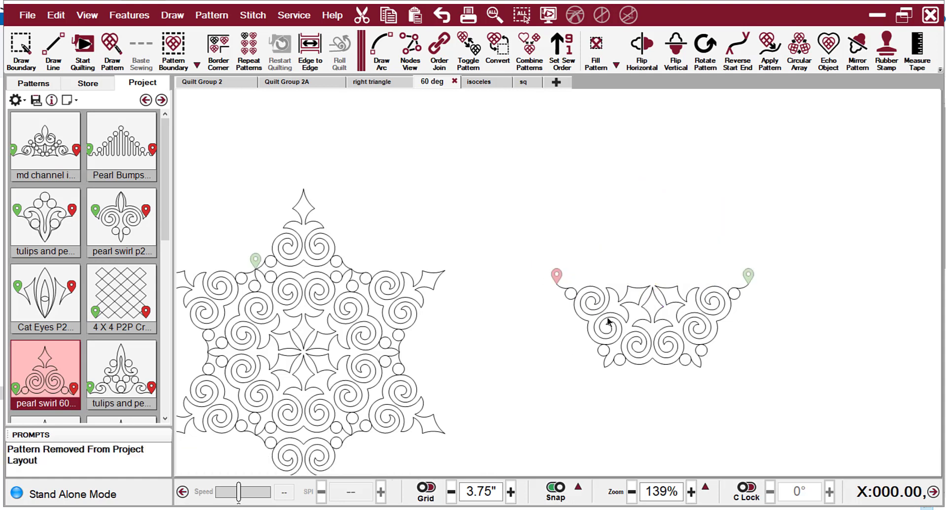
pyautogui.click(605, 325)
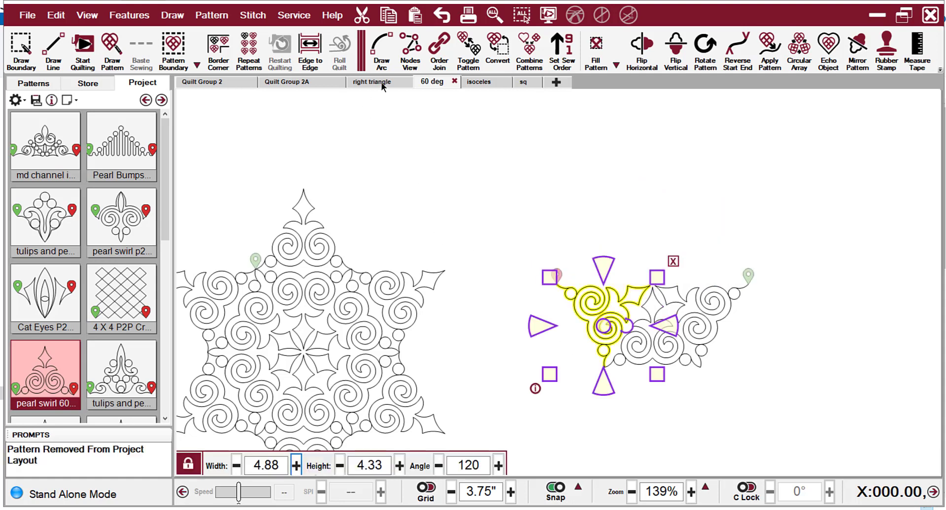
pyautogui.click(439, 47)
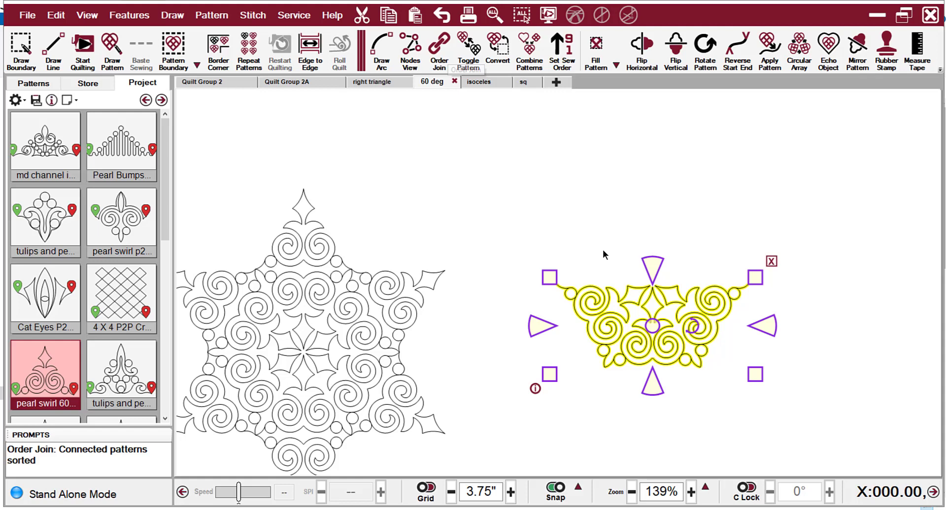
pyautogui.click(620, 412)
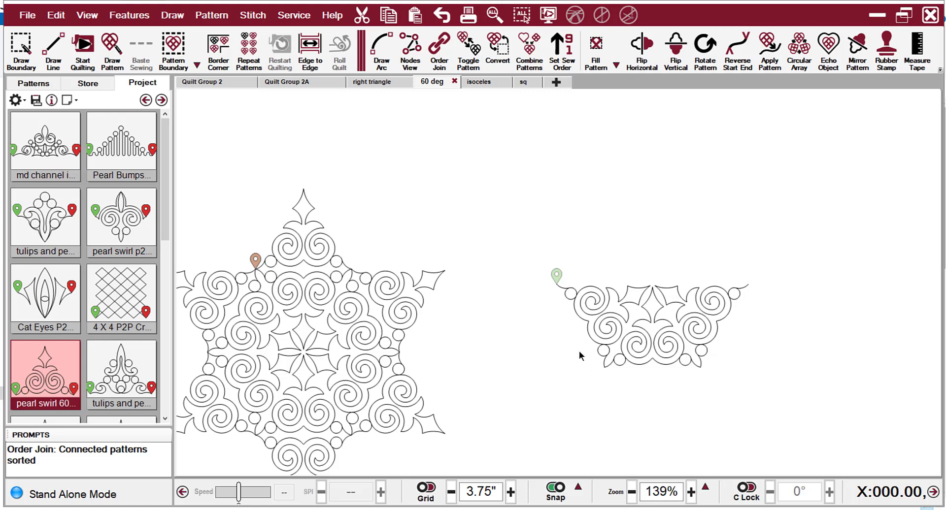
pyautogui.click(498, 82)
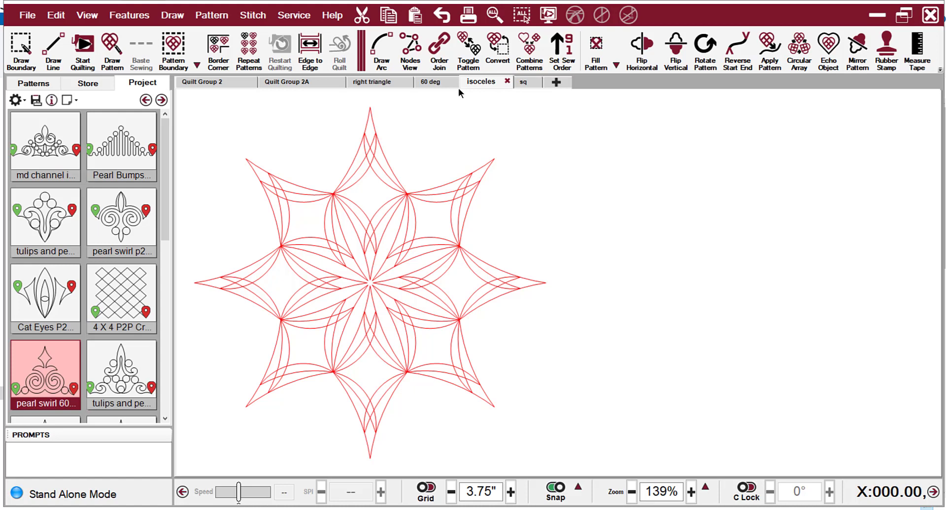
# Step: Drag the crosshatch triangle pattern from the Project panel onto the isoceles canvas
pyautogui.scroll(-2, 269, 155)
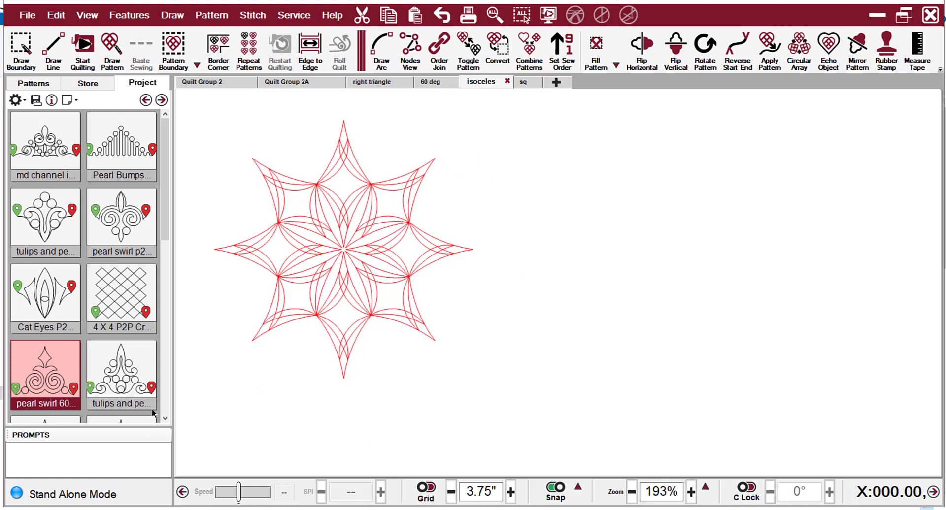
pyautogui.click(163, 362)
pyautogui.click(163, 377)
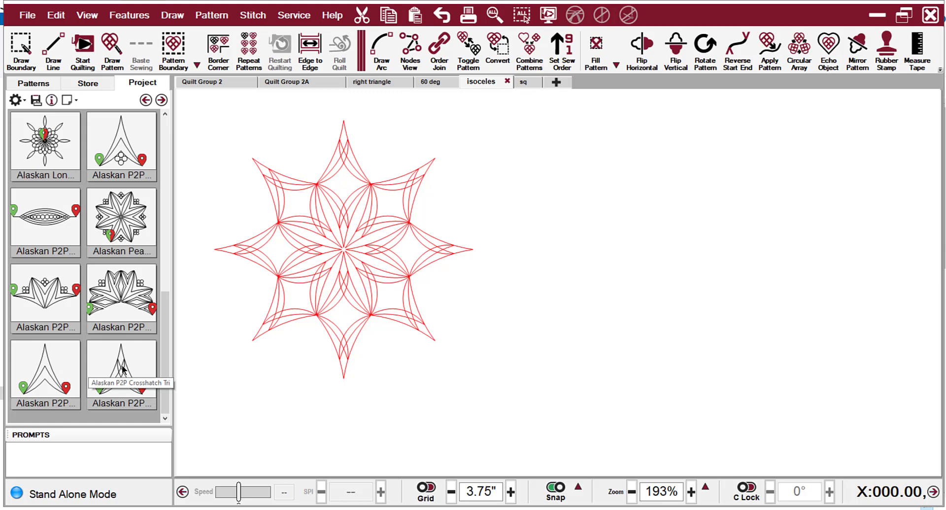
pyautogui.moveTo(120, 373); pyautogui.dragTo(717, 228)
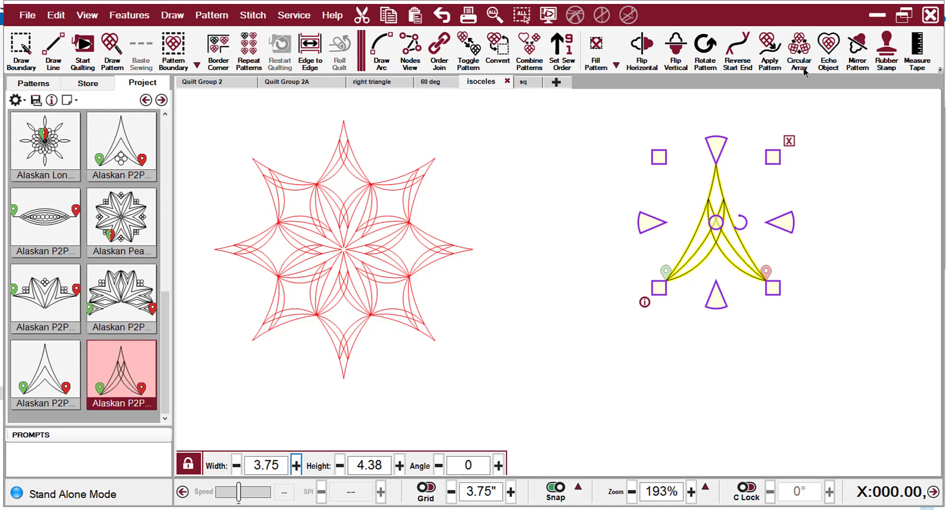
# Step: Circular-array the pattern with Count 8 at -45° into a ring beside the red star
pyautogui.click(799, 47)
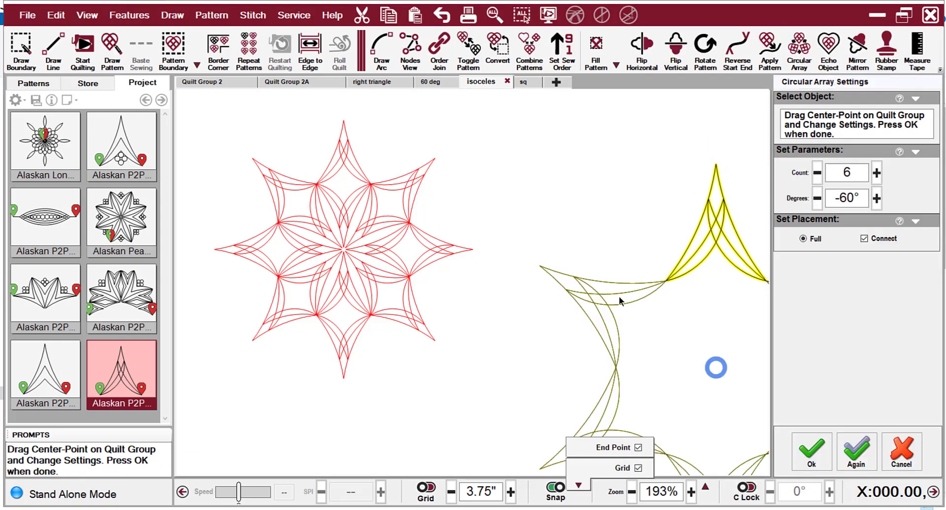
pyautogui.click(876, 174)
pyautogui.click(876, 174)
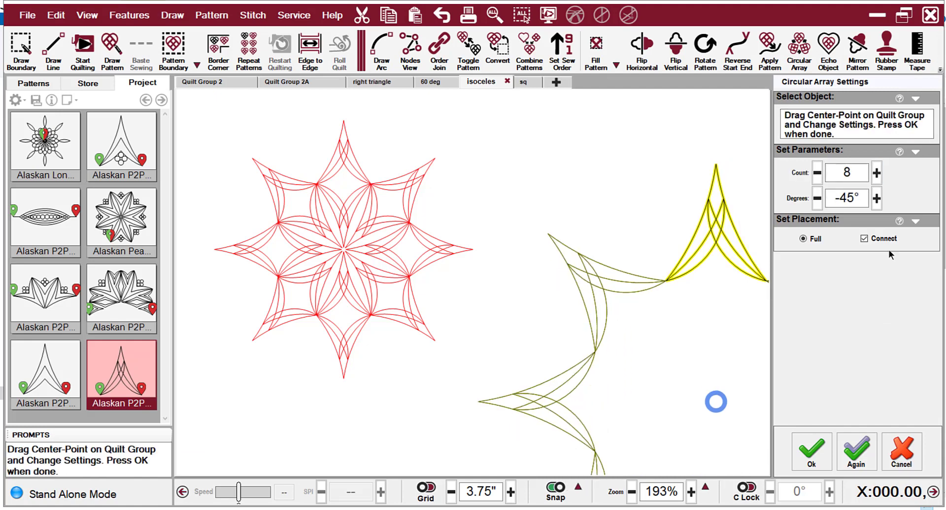
pyautogui.click(808, 451)
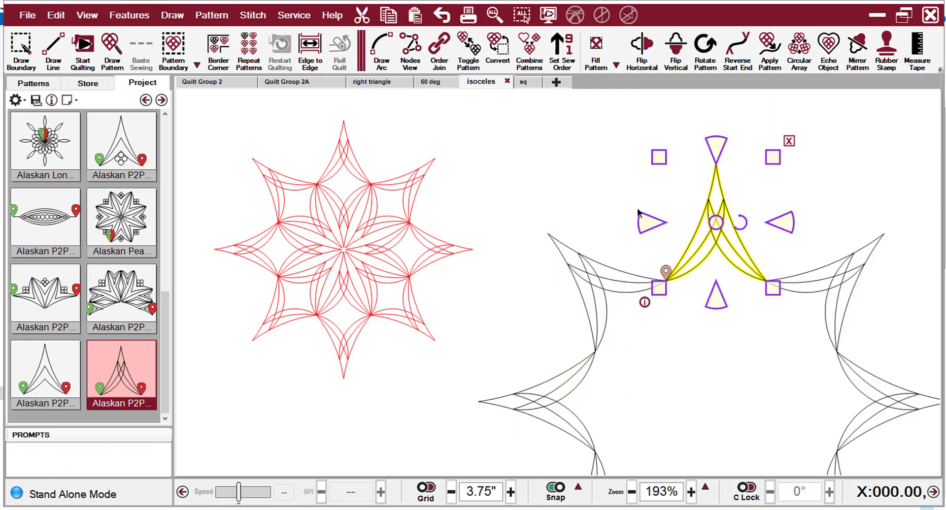
pyautogui.scroll(-1, 541, 181)
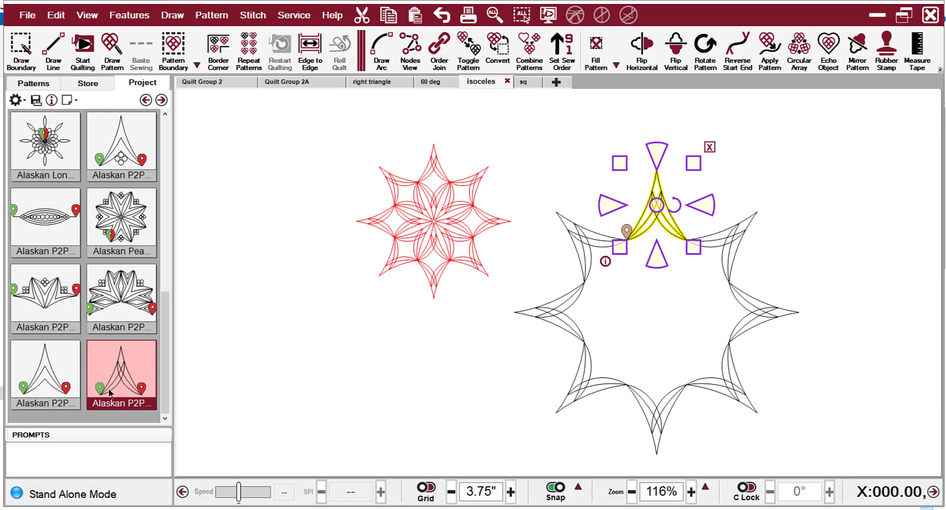
# Step: Draw a new pattern between two inner star points and select it
pyautogui.click(113, 54)
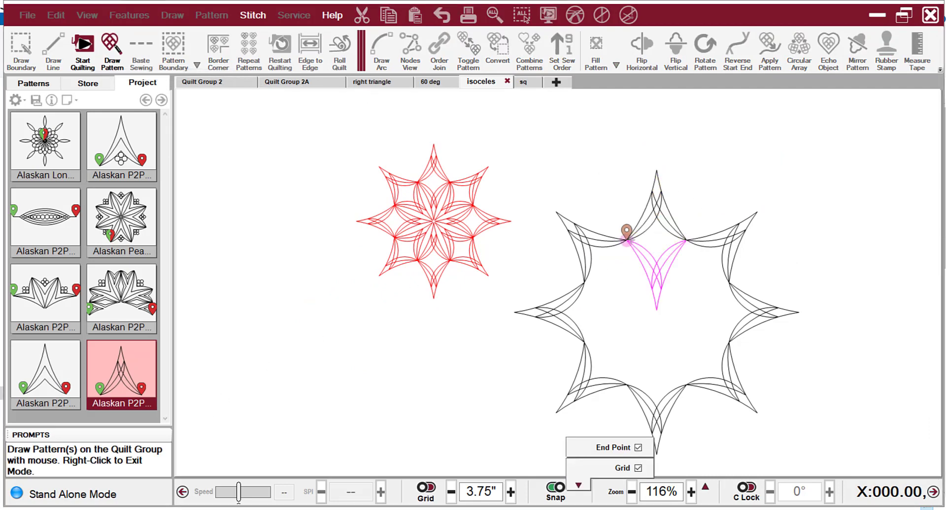
pyautogui.click(686, 241)
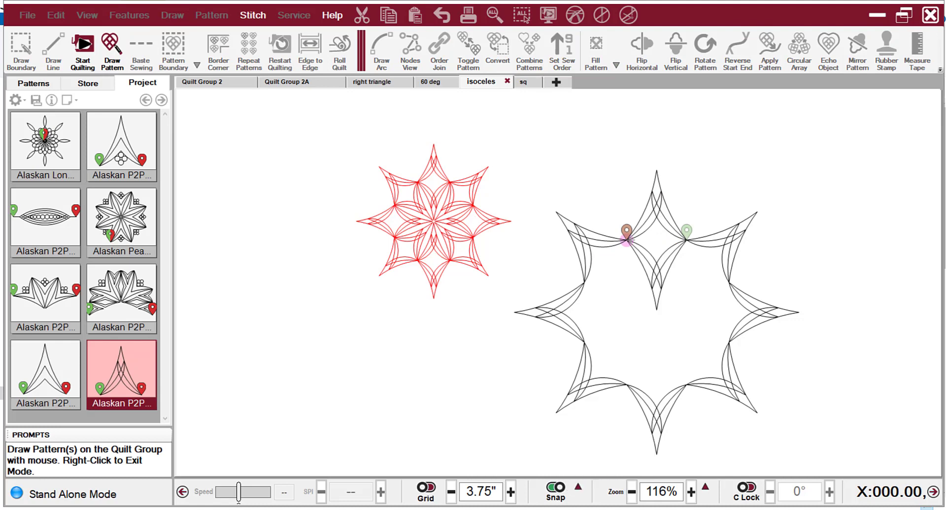
pyautogui.rightClick(682, 275)
pyautogui.click(657, 274)
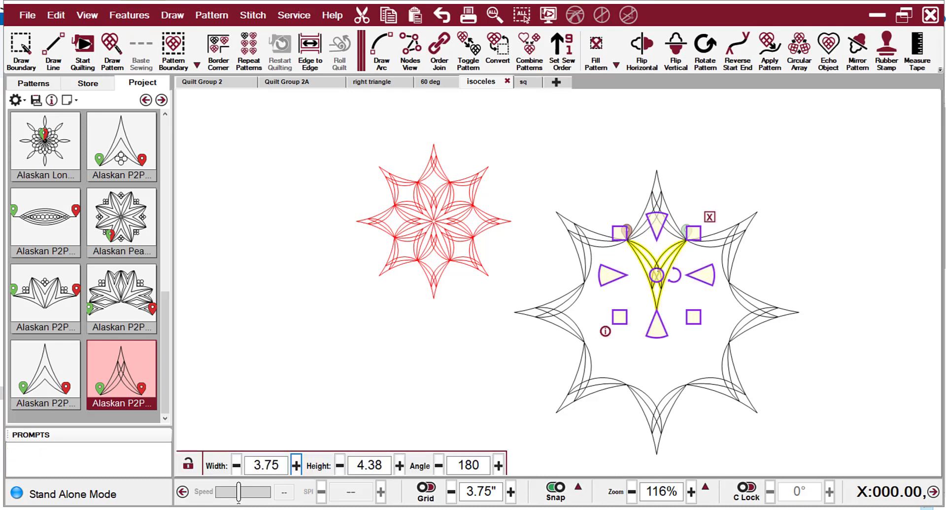
# Step: Reverse the new pattern's start and end and array eight copies to fill the star's centre
pyautogui.click(741, 60)
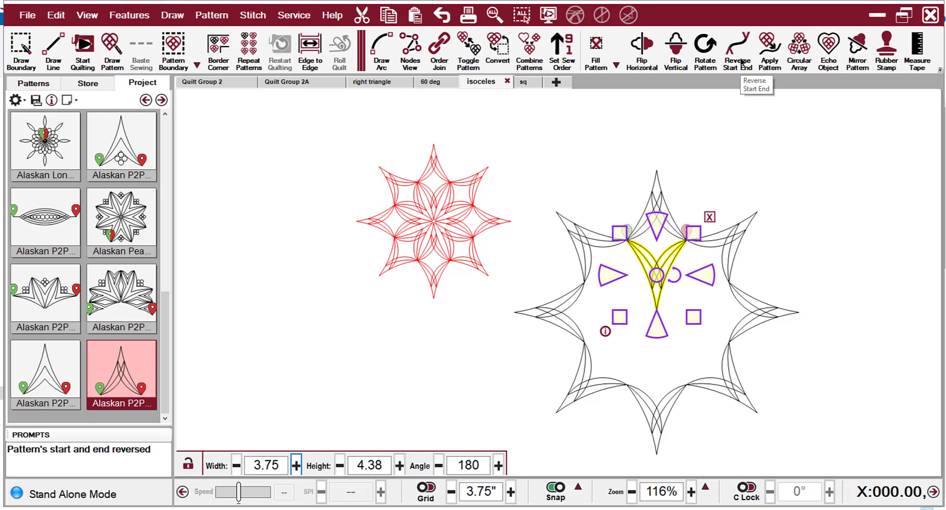
pyautogui.click(802, 52)
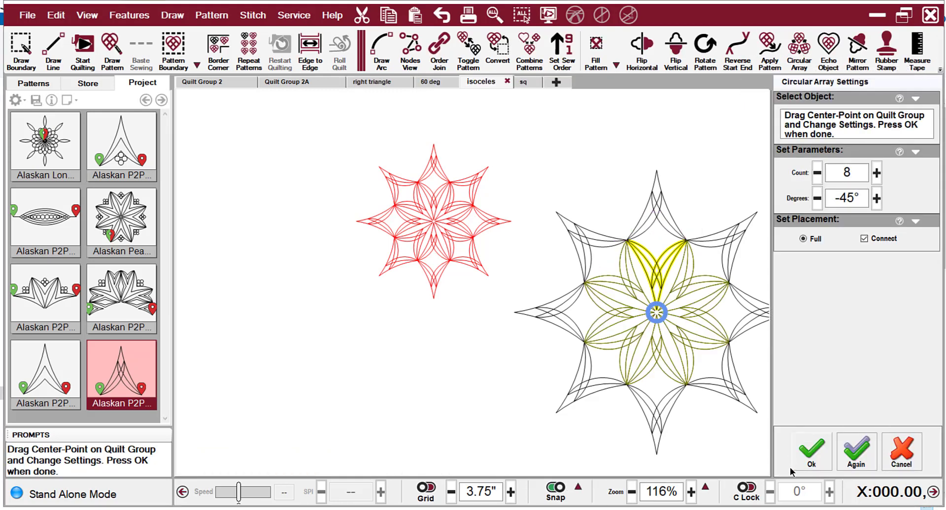
pyautogui.click(810, 461)
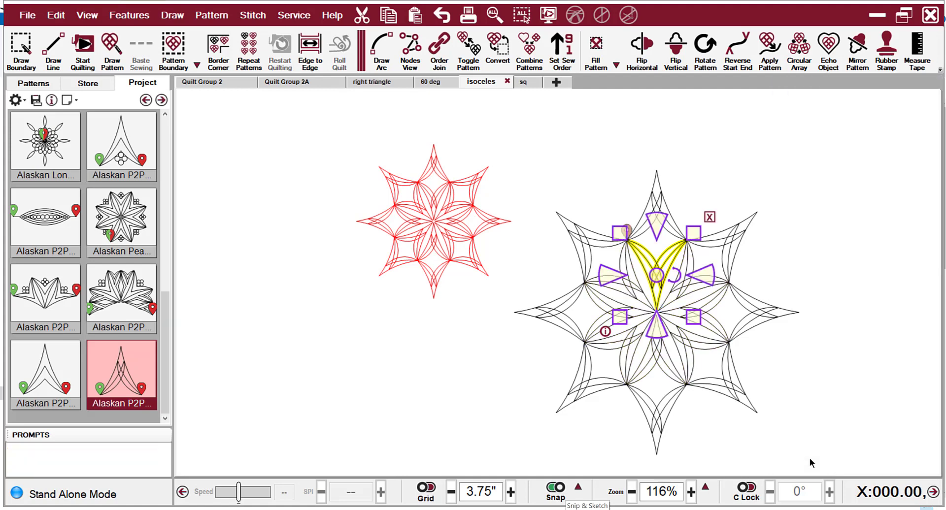
pyautogui.click(860, 311)
pyautogui.click(580, 244)
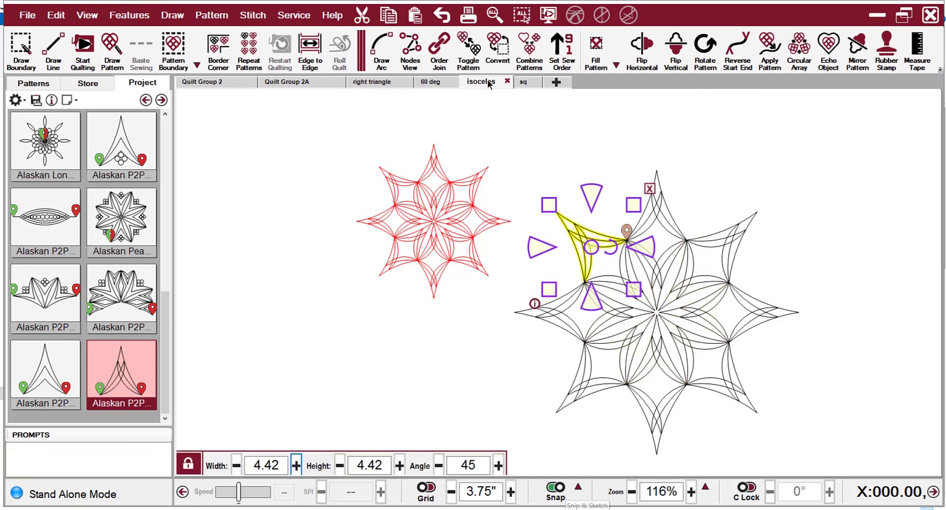
# Step: Order Join the star's patterns, then rotate the whole star 22.5° to 16.45 × 16.45
pyautogui.click(443, 58)
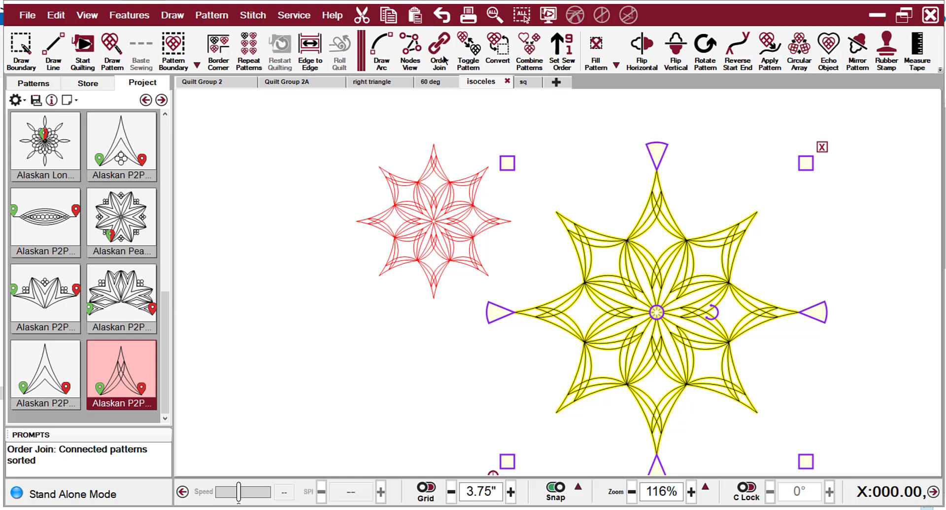
pyautogui.click(818, 406)
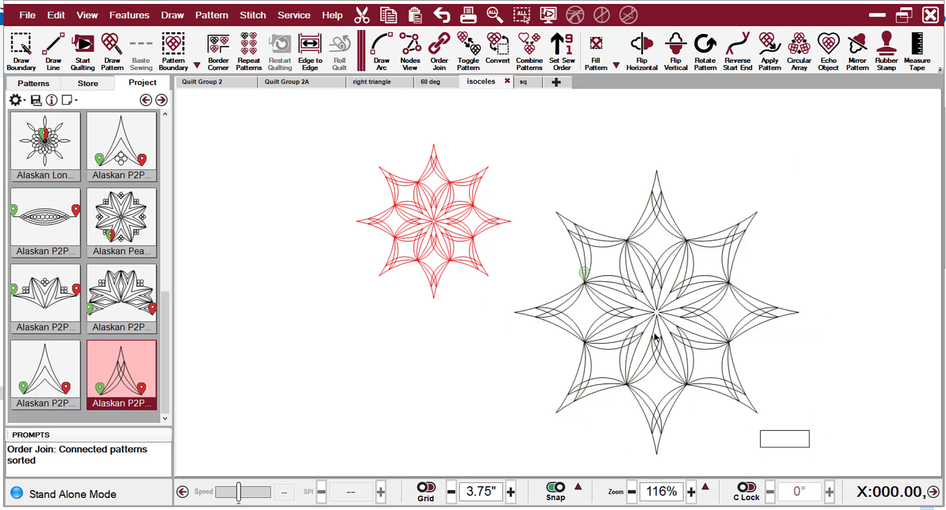
pyautogui.moveTo(654, 332); pyautogui.dragTo(599, 220)
pyautogui.doubleClick(482, 461)
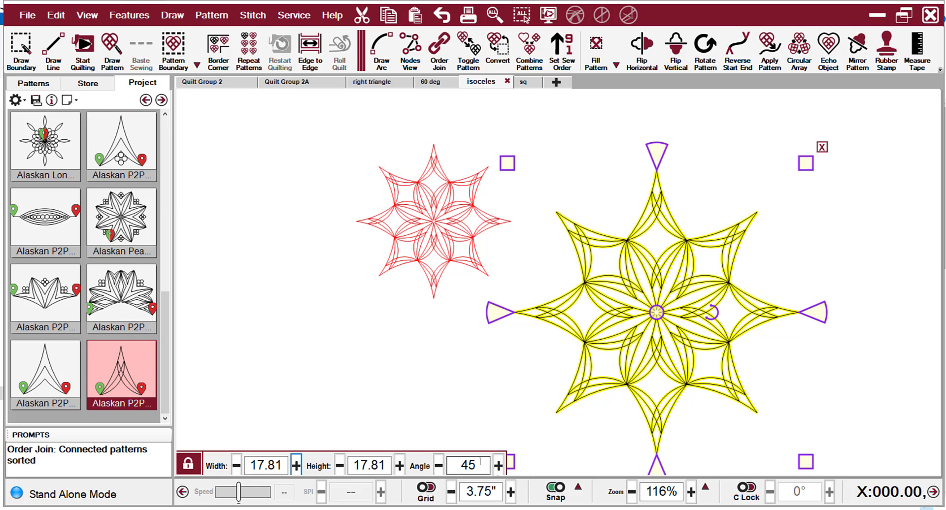
pyautogui.write('22.5')
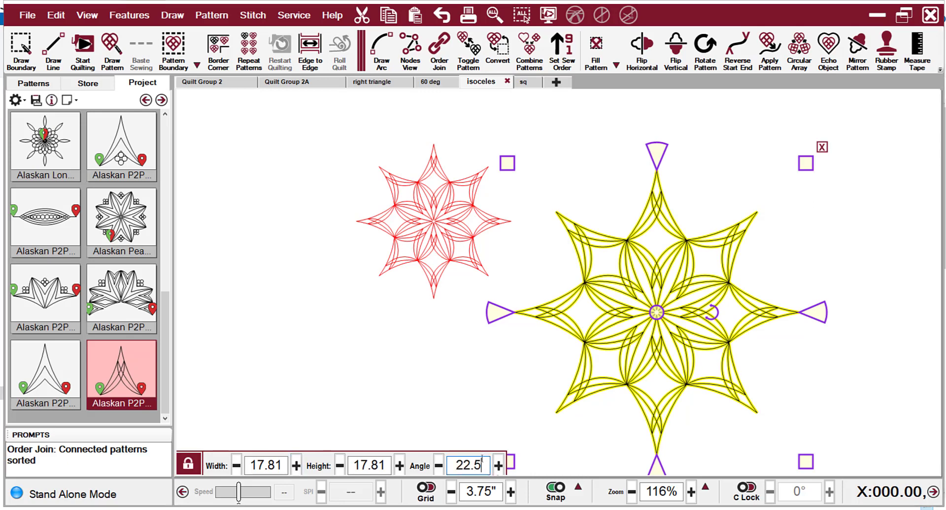
pyautogui.press('Return')
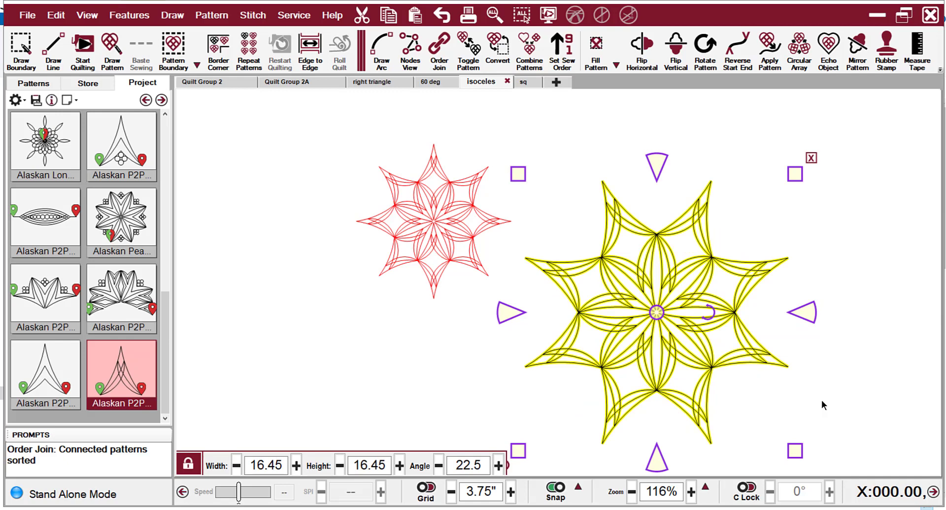
pyautogui.click(725, 392)
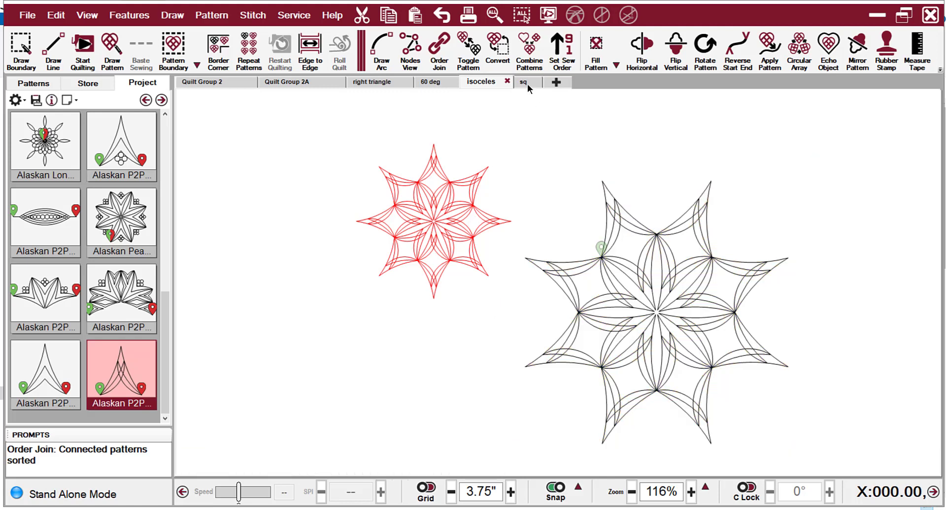
# Step: On the sq sheet, make a Circular Array of the scroll pattern with 4 copies
pyautogui.click(526, 83)
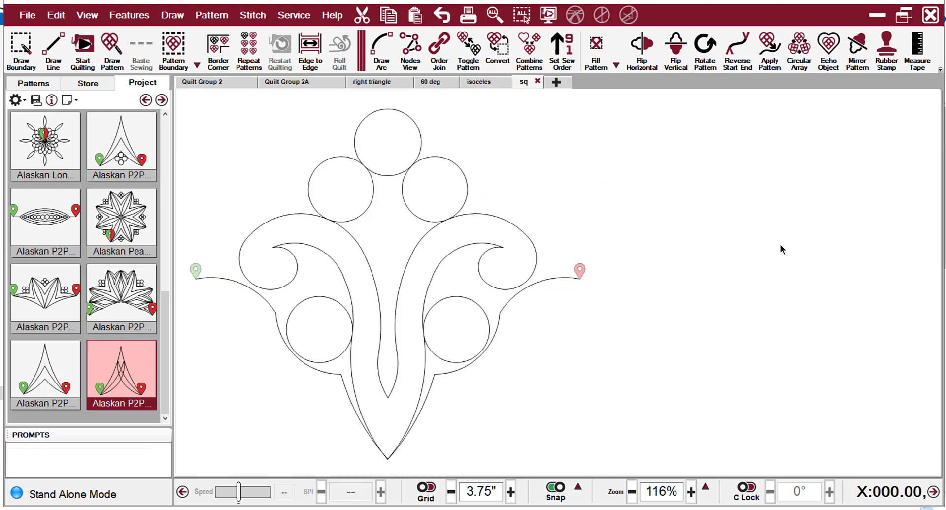
pyautogui.scroll(-1, 705, 247)
pyautogui.scroll(-4, 705, 247)
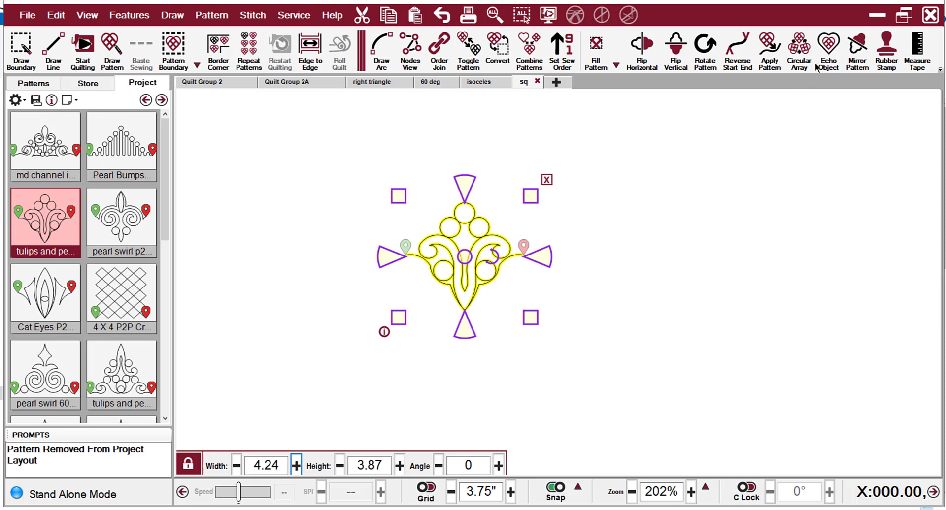
pyautogui.click(798, 49)
pyautogui.scroll(-2, 312, 197)
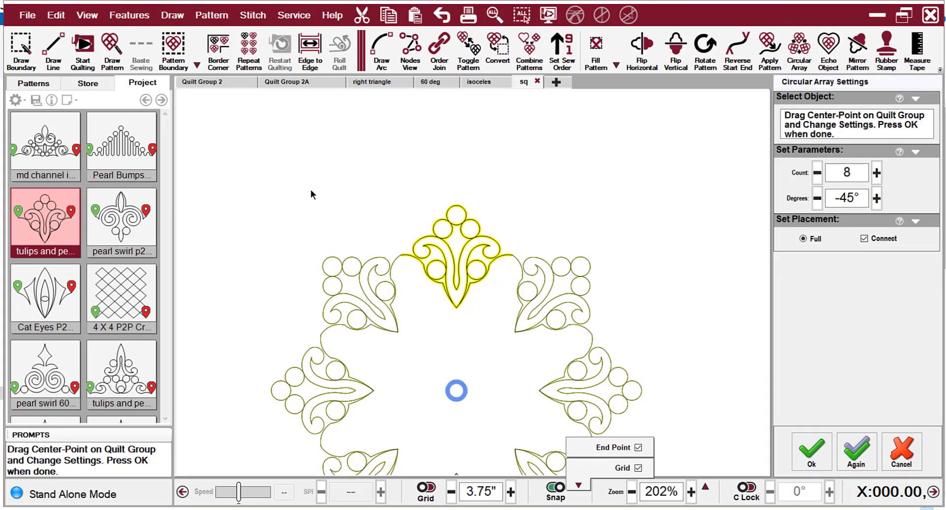
pyautogui.click(816, 172)
pyautogui.click(817, 172)
pyautogui.click(816, 173)
pyautogui.click(816, 172)
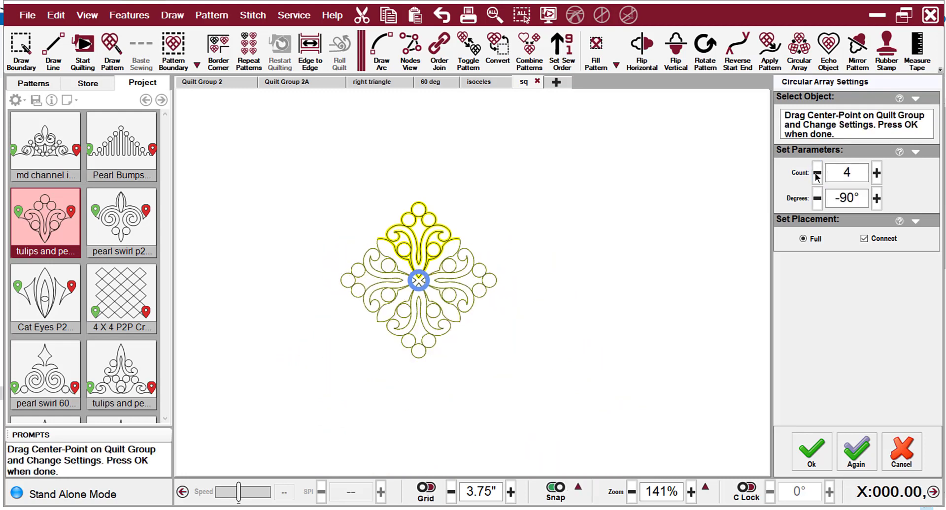
pyautogui.click(810, 450)
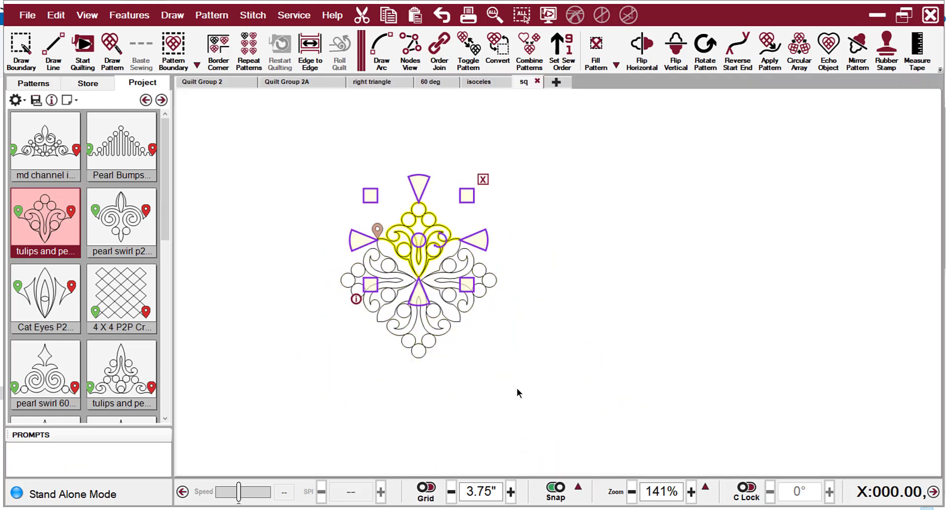
# Step: Rotate the whole four-copy design 45° into a 5.99 × 5.99 square block
pyautogui.scroll(3, 365, 279)
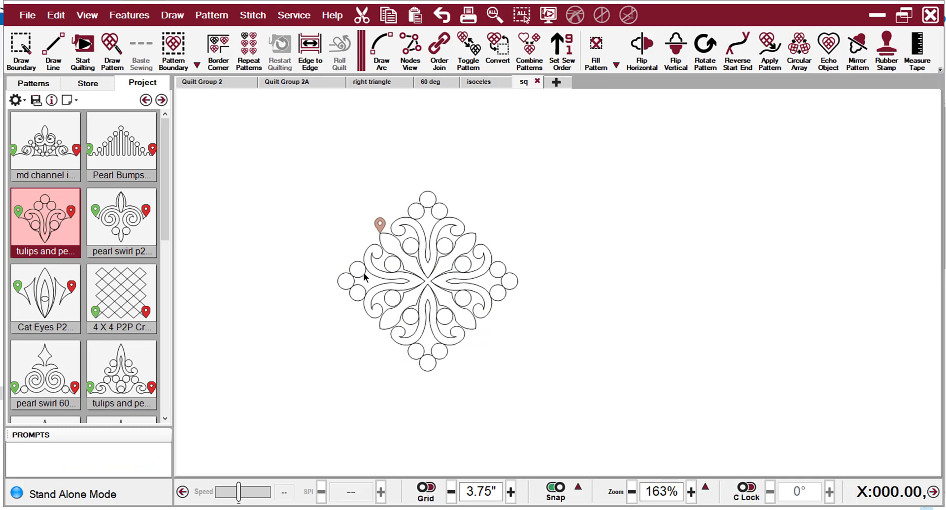
pyautogui.moveTo(520, 390); pyautogui.dragTo(365, 198)
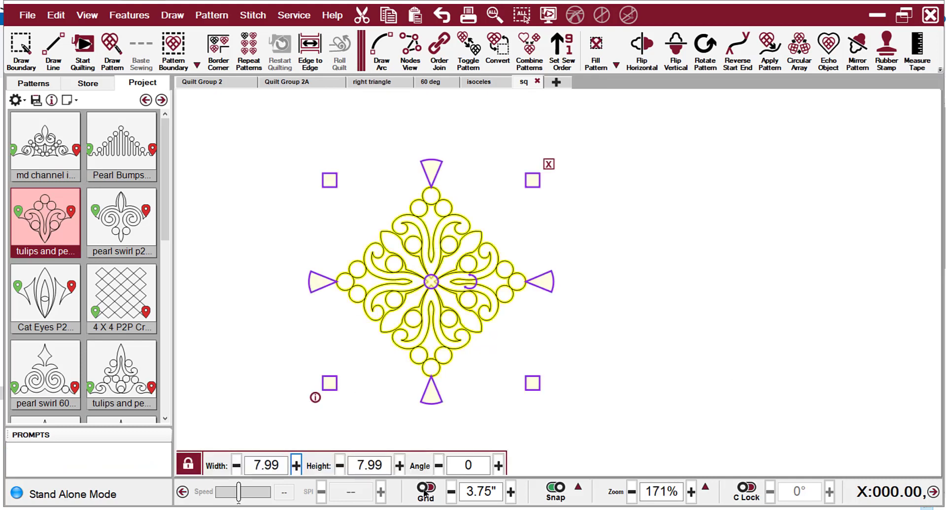
pyautogui.click(478, 462)
pyautogui.write('45')
pyautogui.press('Return')
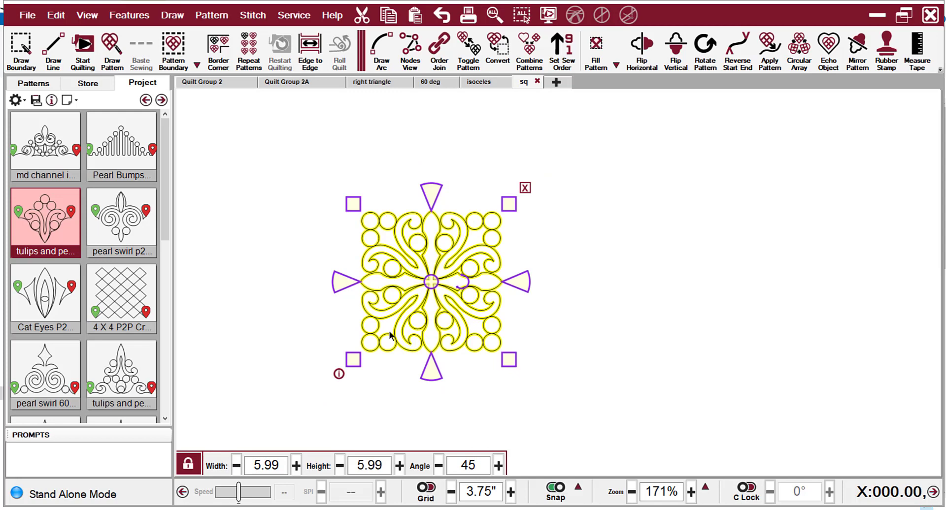
pyautogui.click(589, 363)
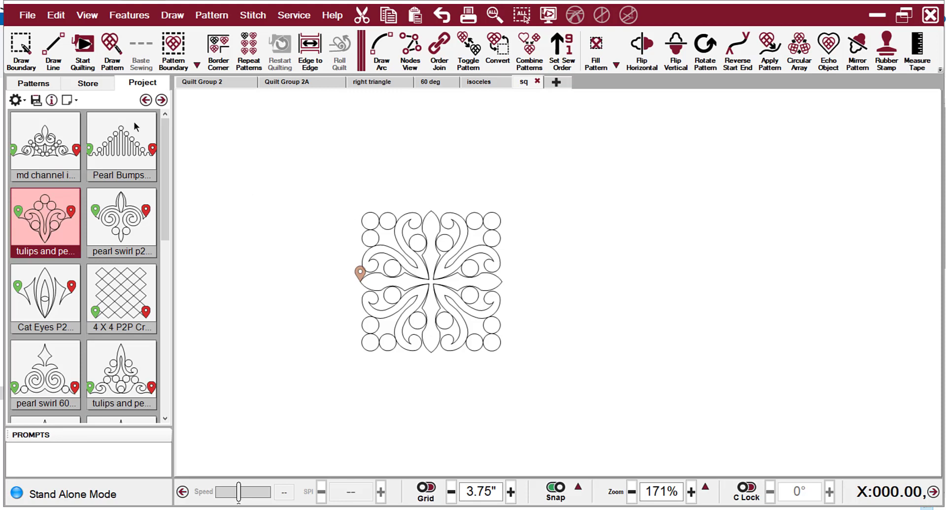
# Step: Switch to the Quilt Group 2 sheet with the quilt mockup and red-and-black star block
pyautogui.click(219, 77)
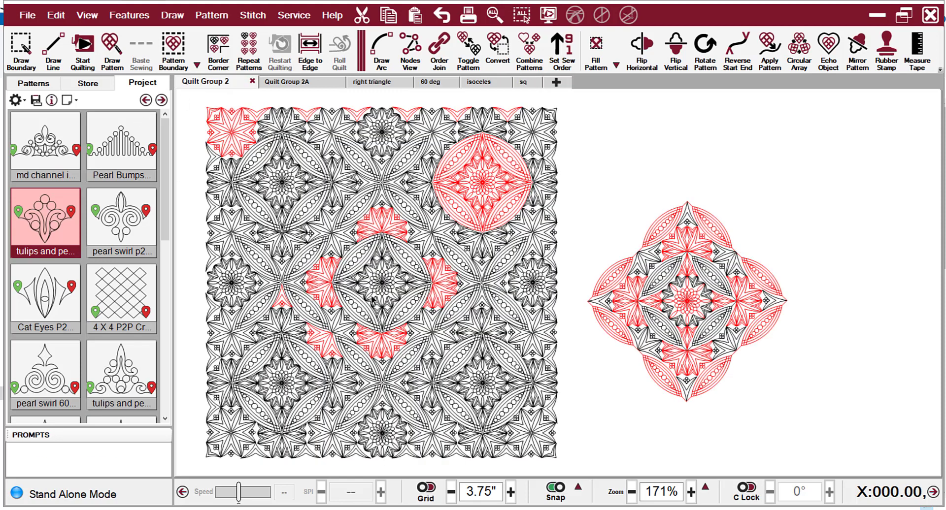